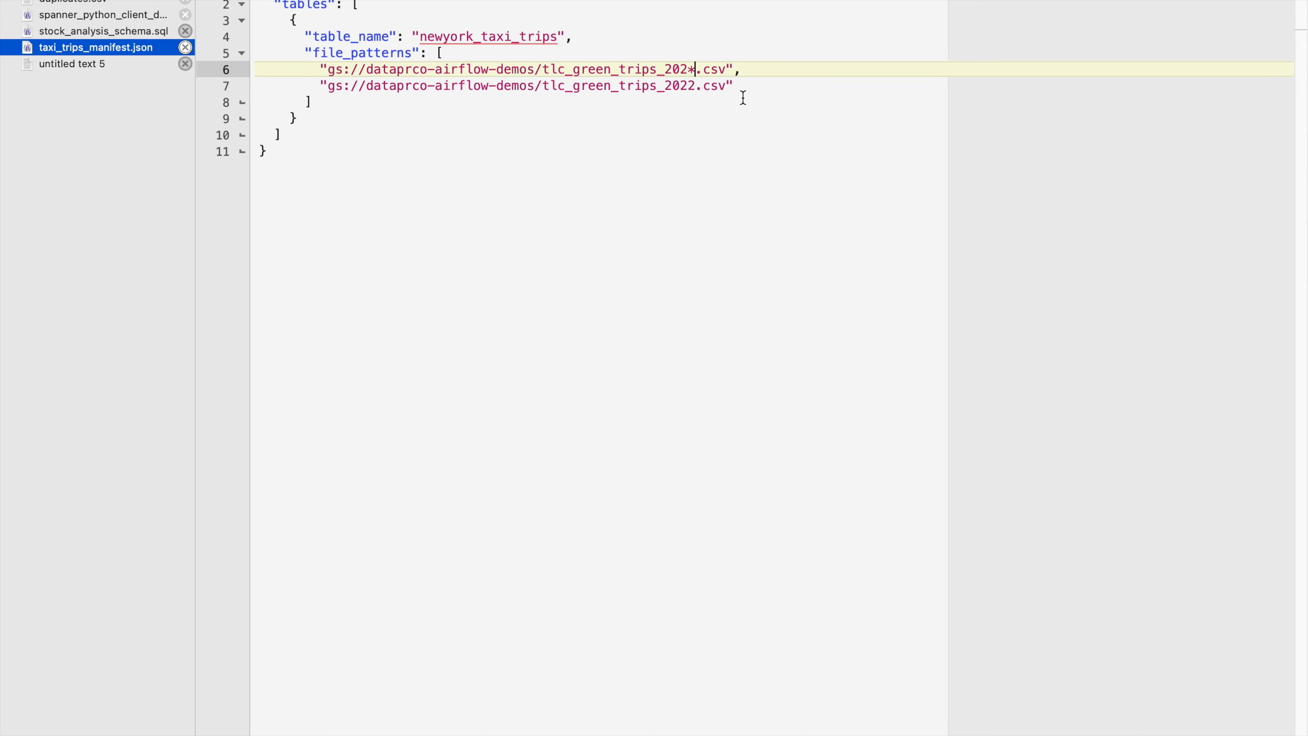
Change the first file pattern in taxi_trips_manifest.json to end in tlc_green_trips_2021.csv
{"action": "key", "text": "BackSpace"}
{"action": "type", "text": "1"}
Copy the "columns" block from untitled text 5 and paste it below the file_patterns array in taxi_trips_manifest.json
{"action": "left_click", "coordinate": [84, 67]}
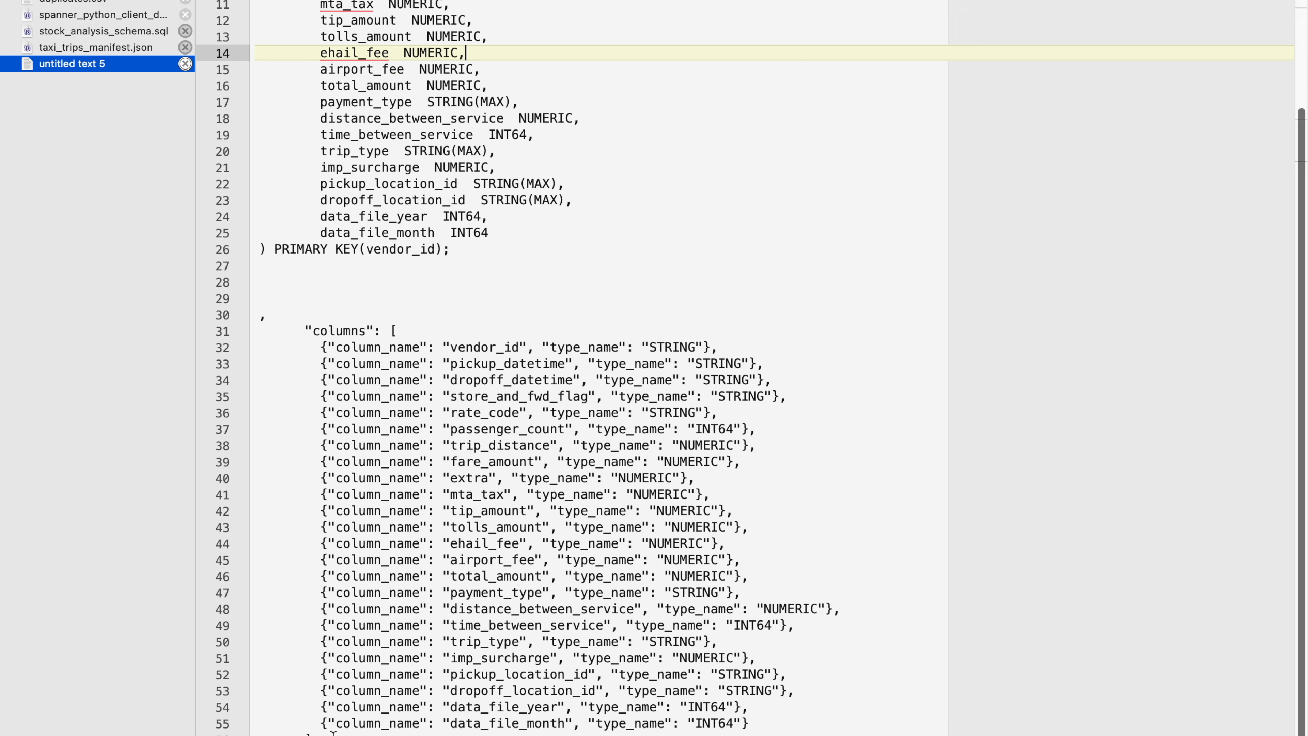
{"action": "left_click_drag", "start_coordinate": [328, 732], "coordinate": [306, 329]}
{"action": "key", "text": "super+c"}
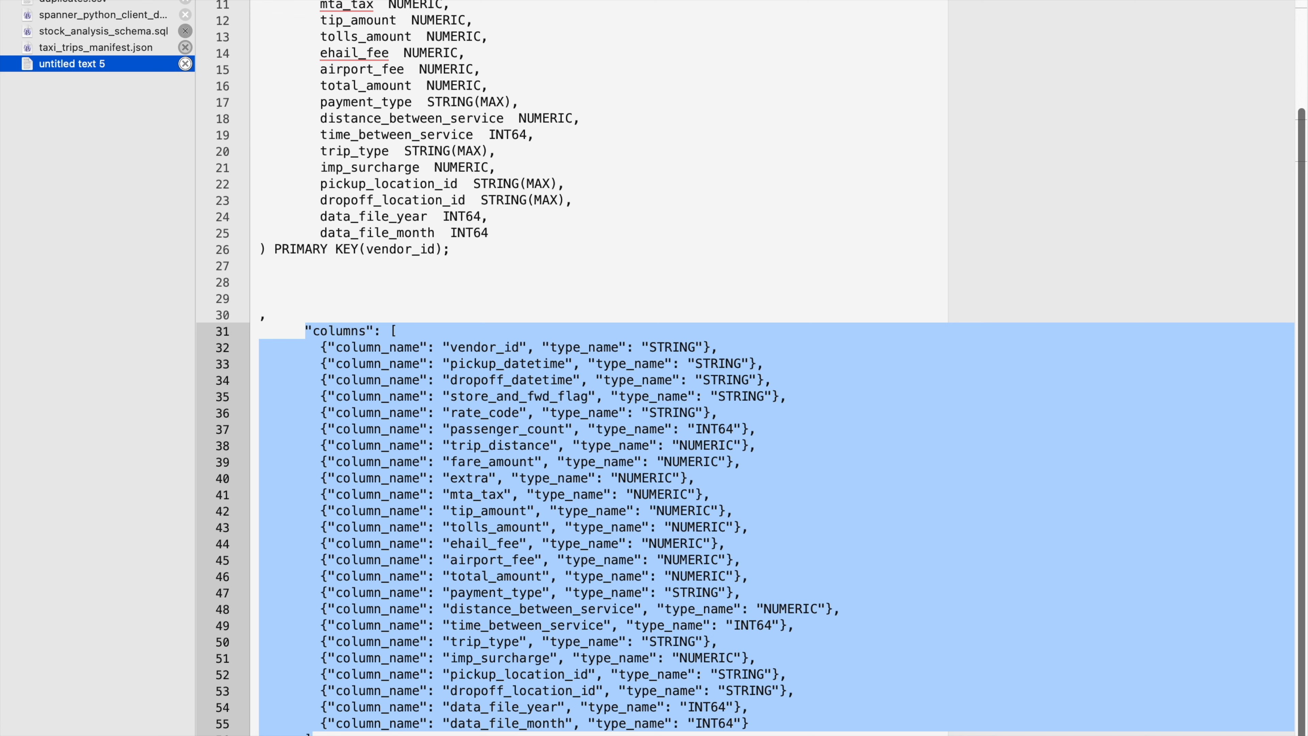
{"action": "left_click", "coordinate": [94, 49]}
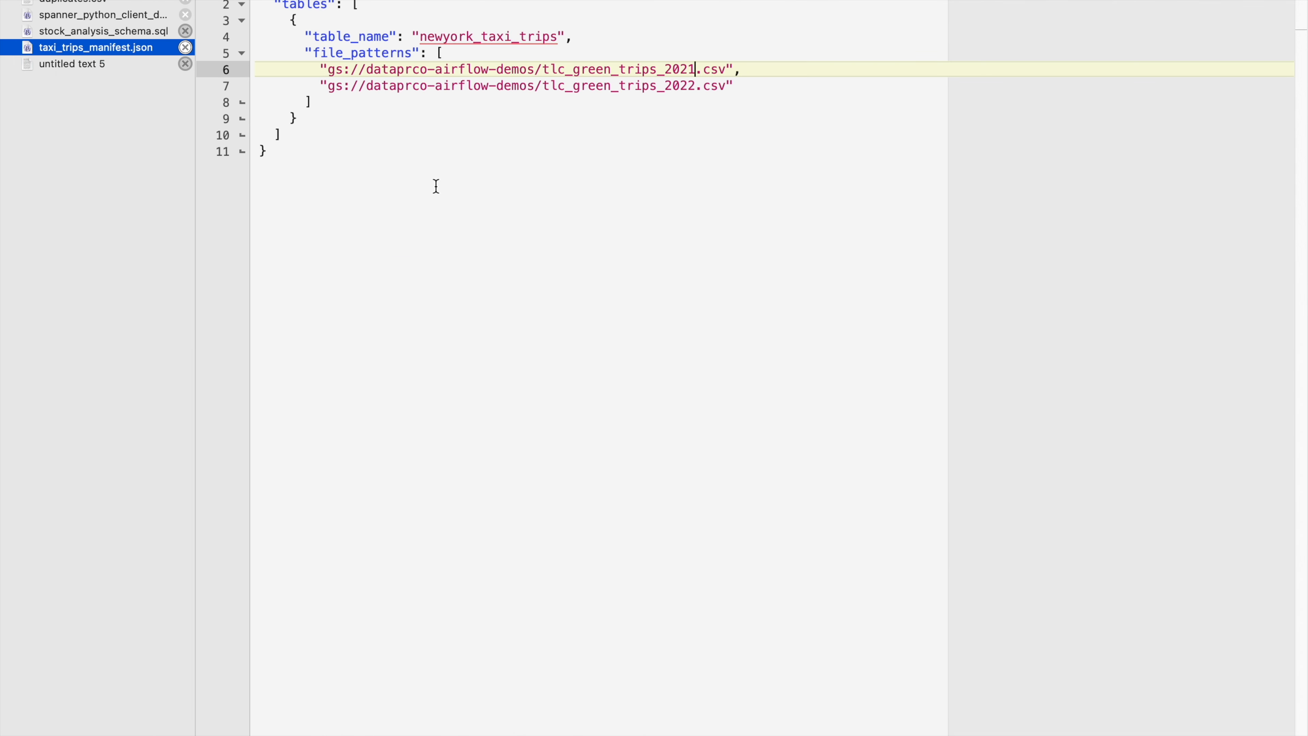
{"action": "left_click", "coordinate": [353, 102]}
{"action": "key", "text": "Return"}
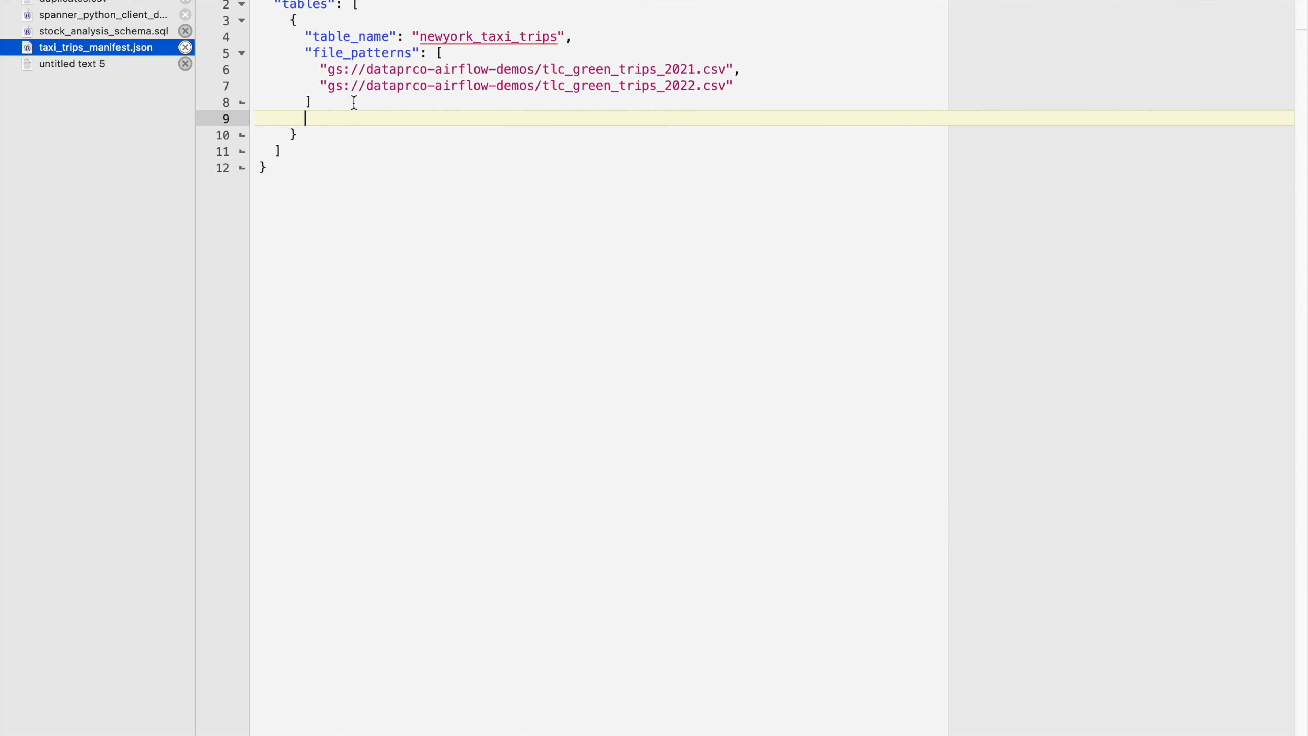
{"action": "key", "text": "super+v"}
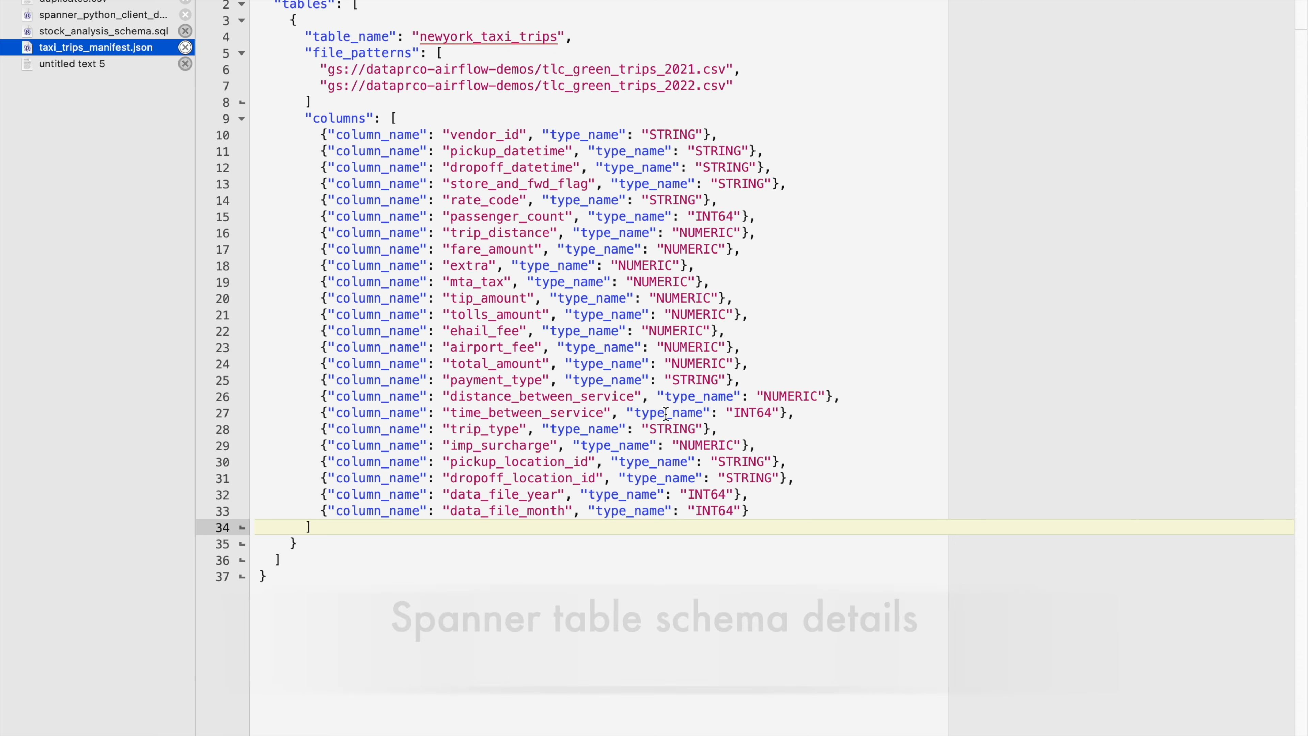
Try the wildcard 202* in the first file pattern and restore its year to 2021
{"action": "left_click", "coordinate": [697, 70]}
{"action": "key", "text": "BackSpace"}
{"action": "type", "text": "*"}
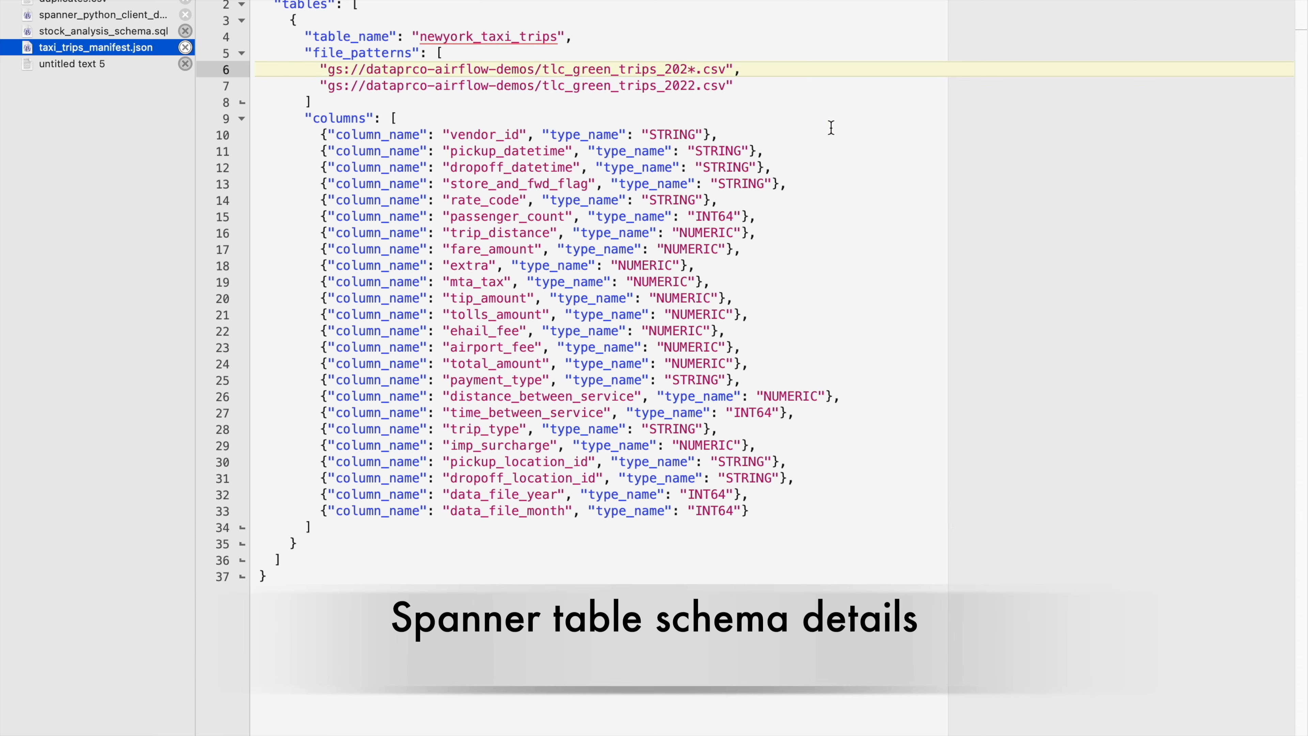
{"action": "key", "text": "BackSpace"}
{"action": "type", "text": "1"}
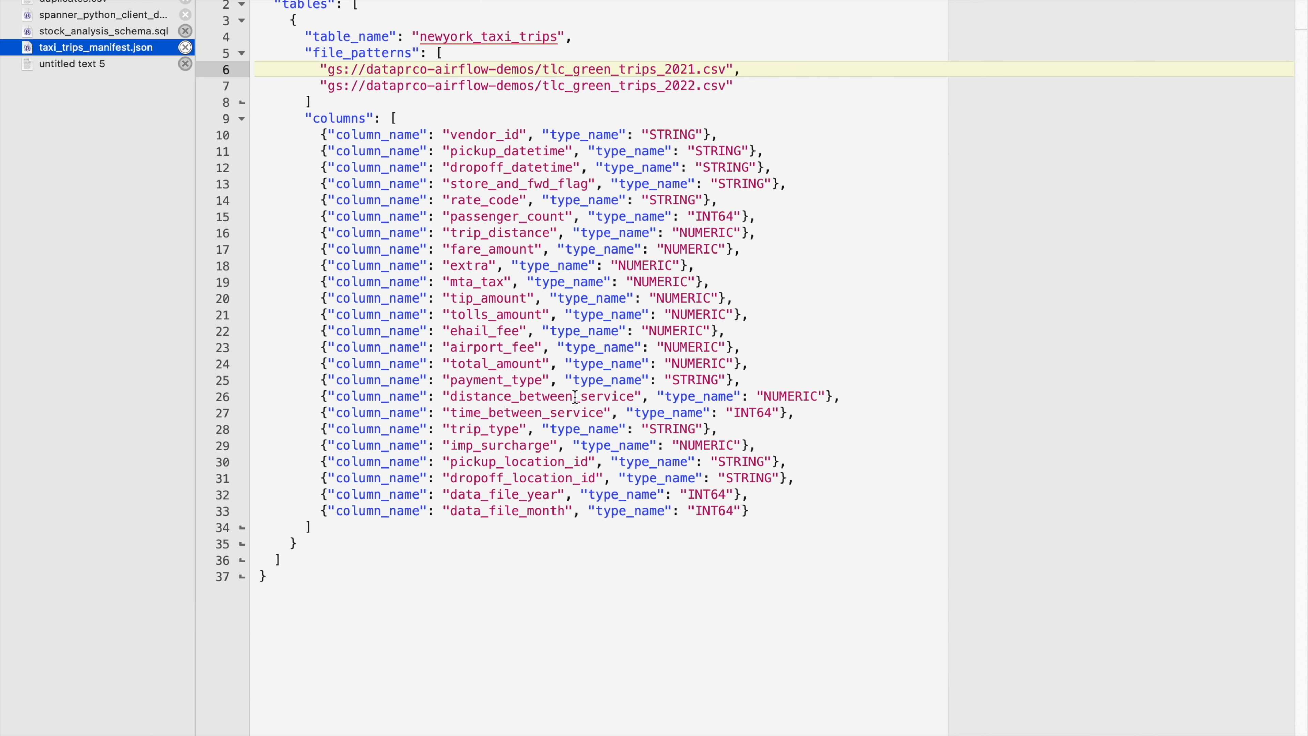
Delete the whole "columns" block and its leftover blank line from taxi_trips_manifest.json
{"action": "left_click_drag", "start_coordinate": [328, 528], "coordinate": [240, 117]}
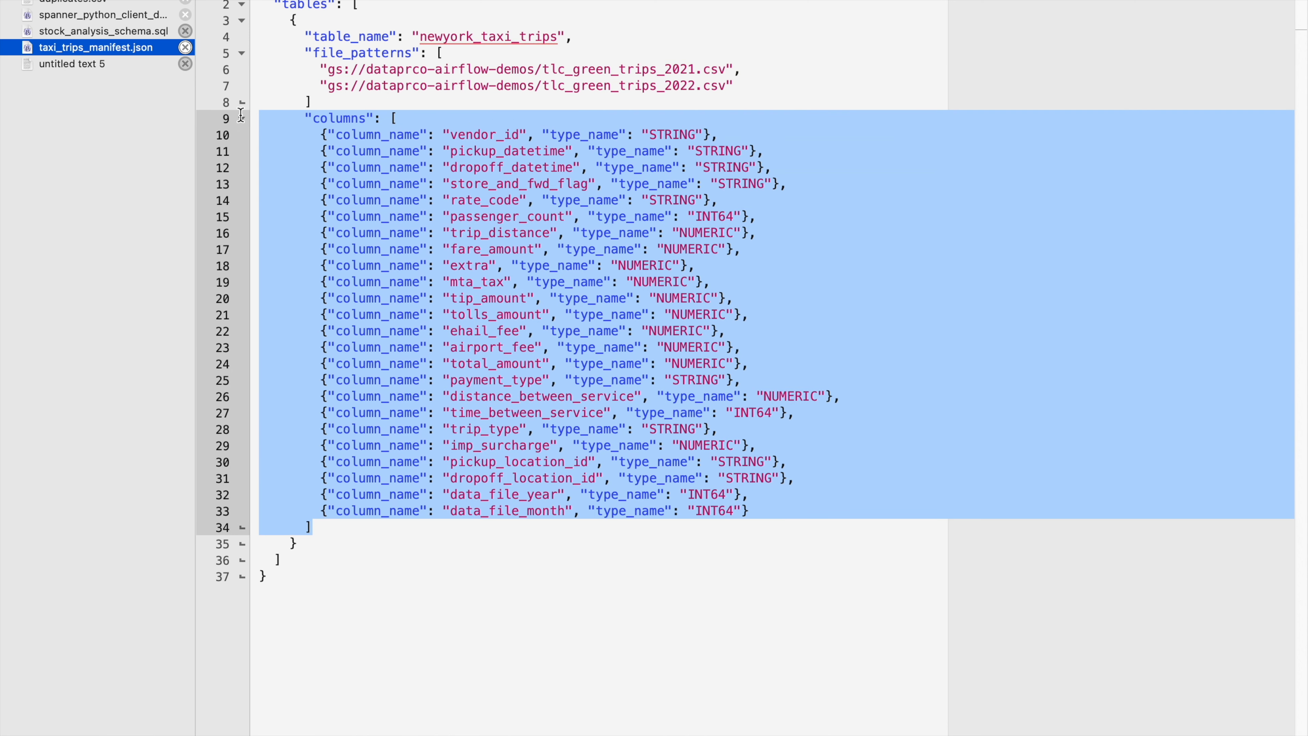
{"action": "key", "text": "BackSpace"}
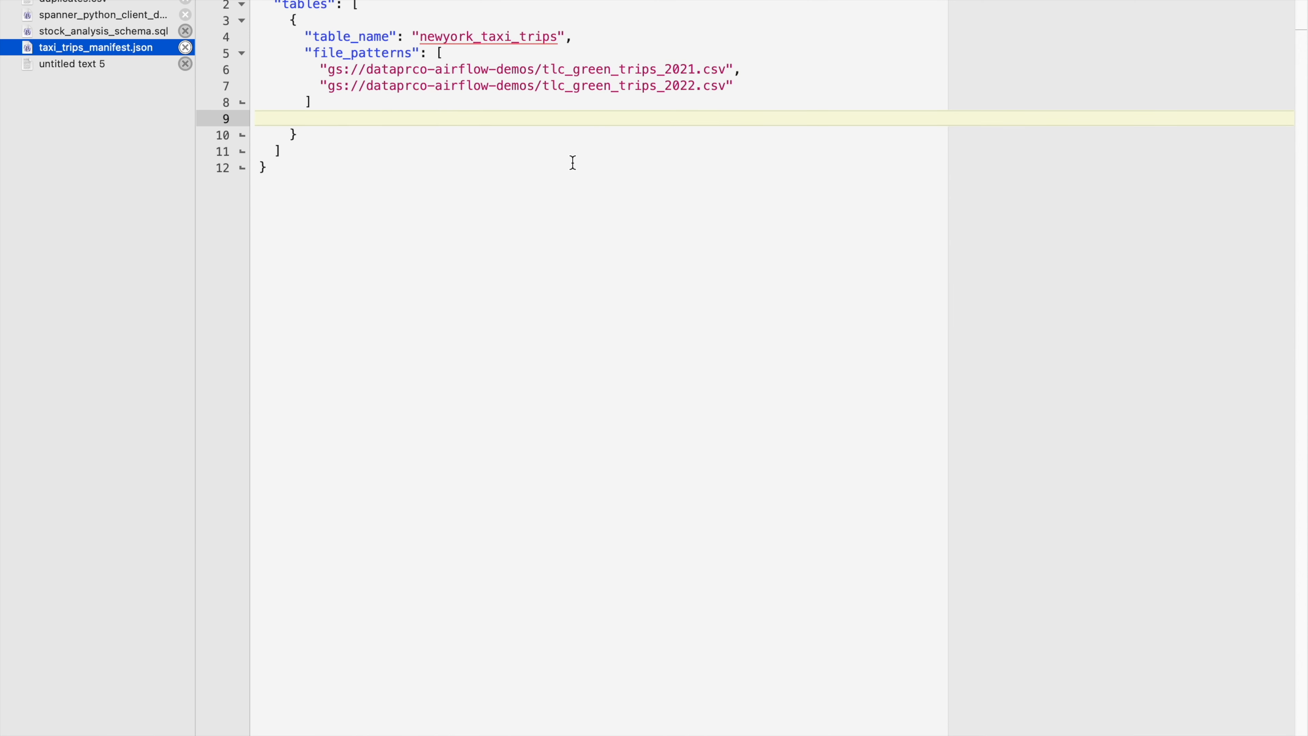
{"action": "key", "text": "BackSpace"}
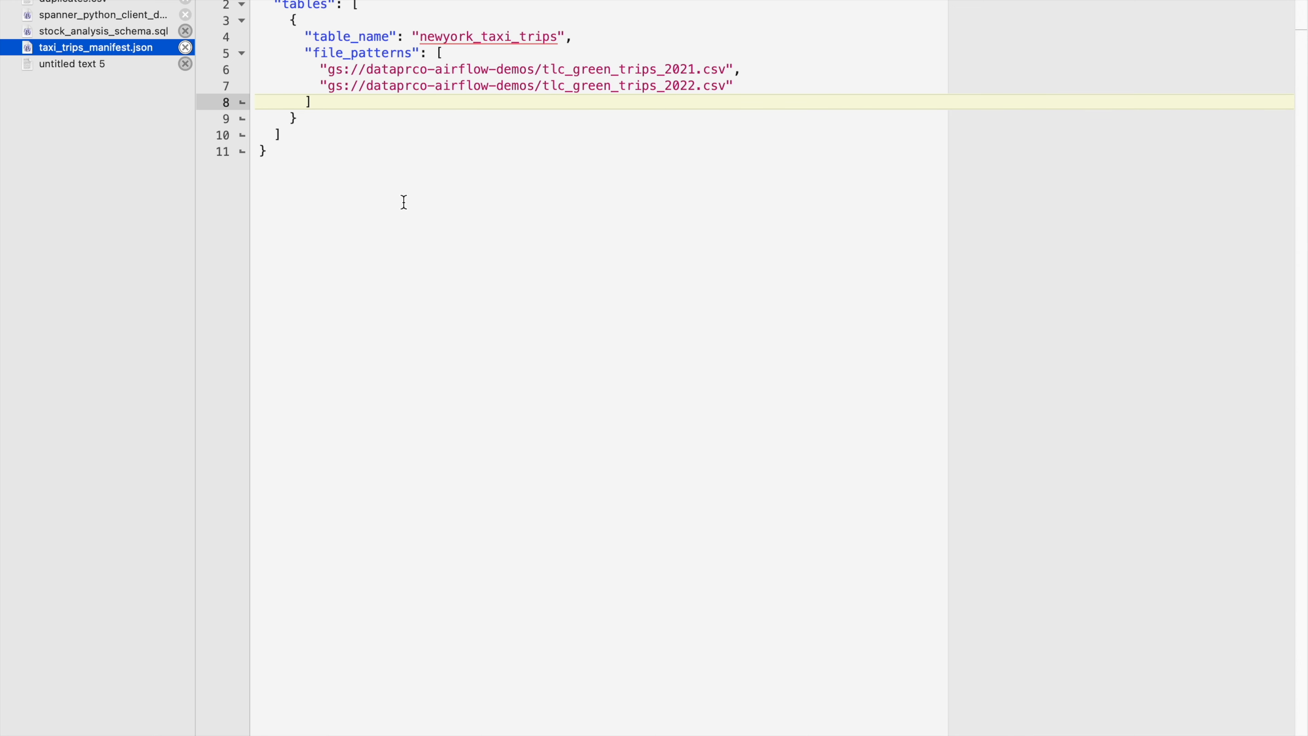
Start a new table in the taxi_demo database in Google Cloud, replacing the template DDL with the newyork_taxi_trips statement from untitled text 5
{"action": "key", "text": "super+Tab"}
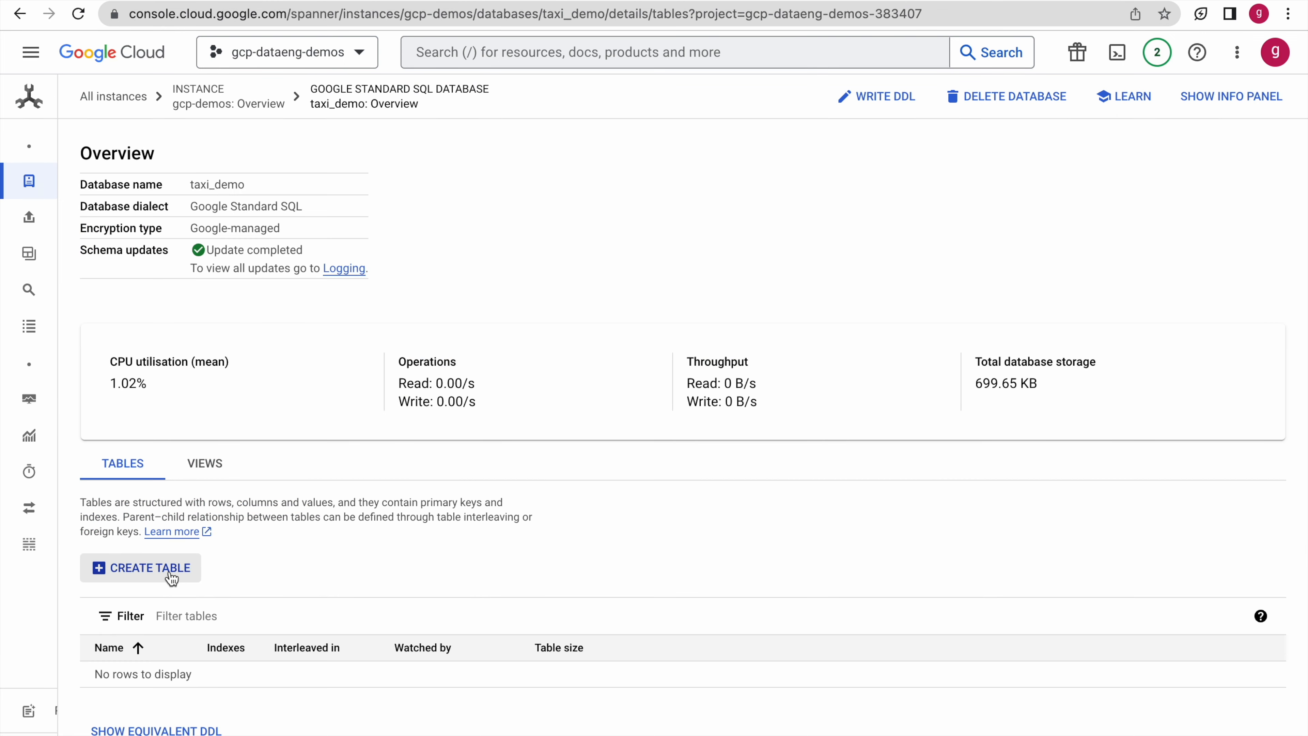
{"action": "left_click", "coordinate": [171, 578]}
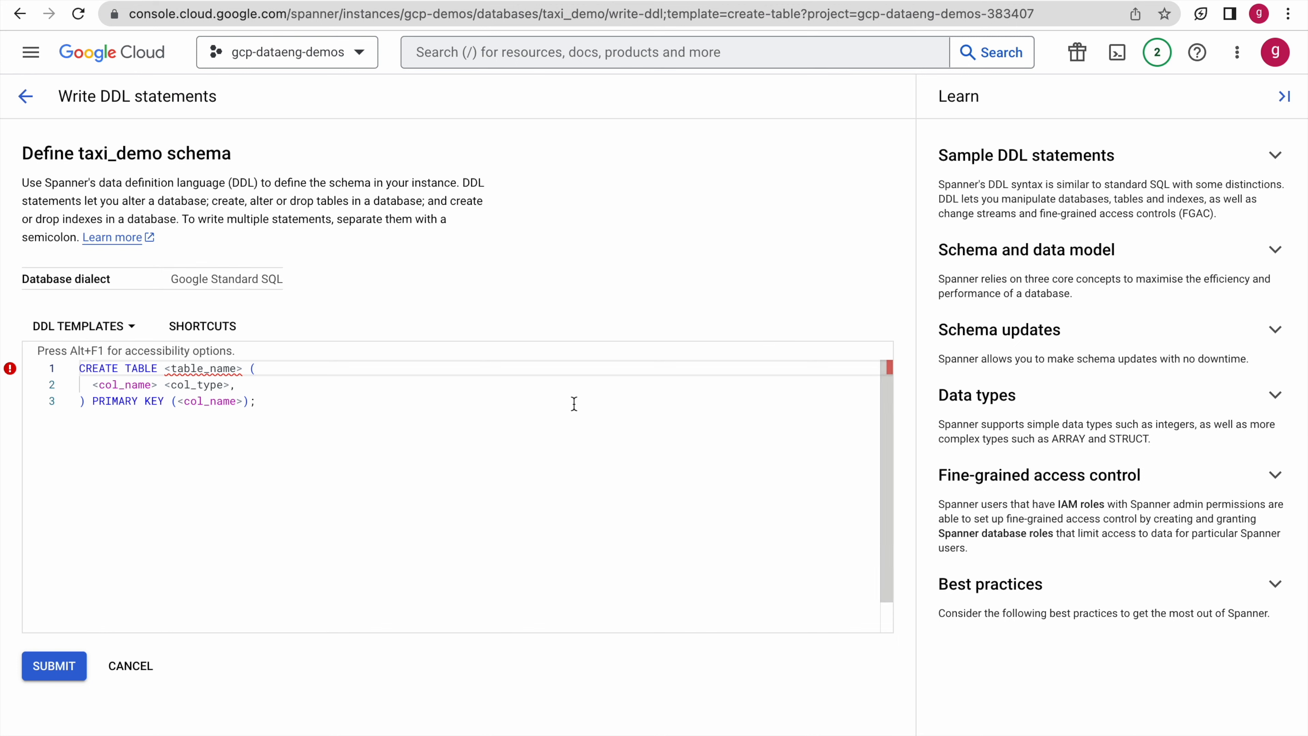
{"action": "key", "text": "super+Tab"}
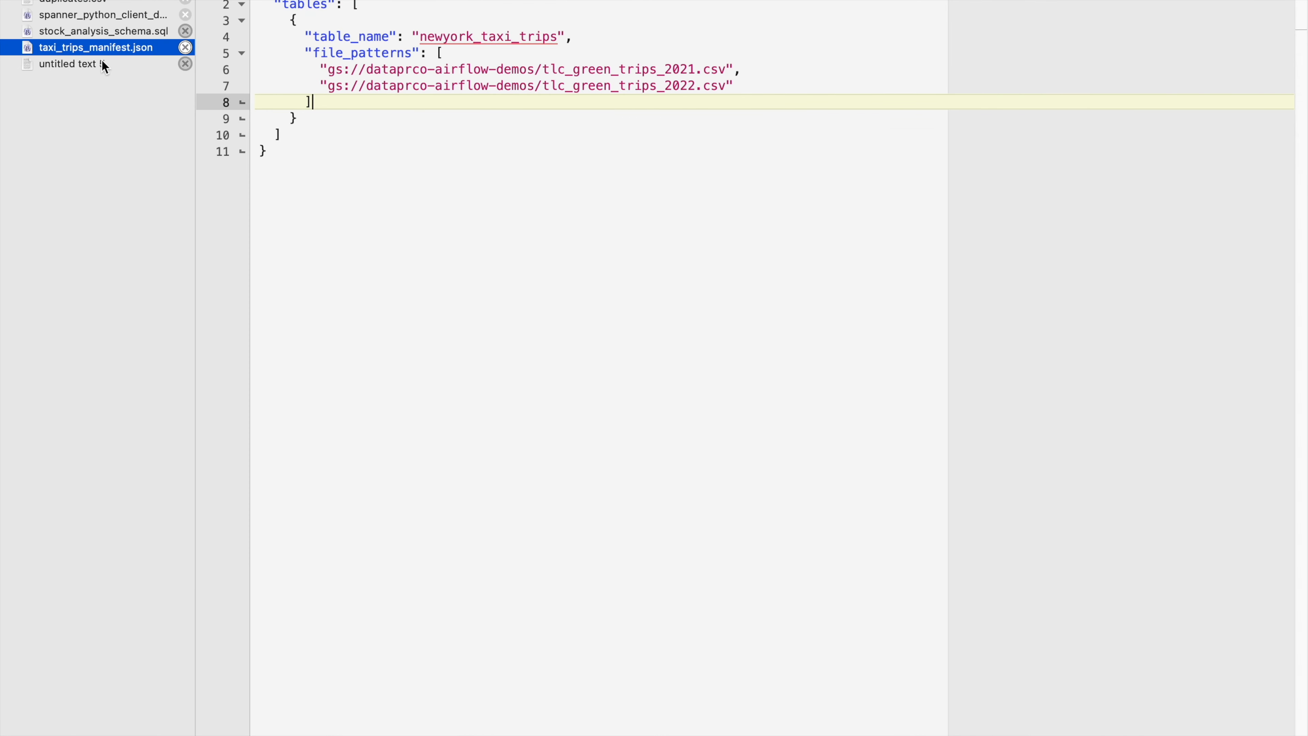
{"action": "left_click", "coordinate": [98, 63]}
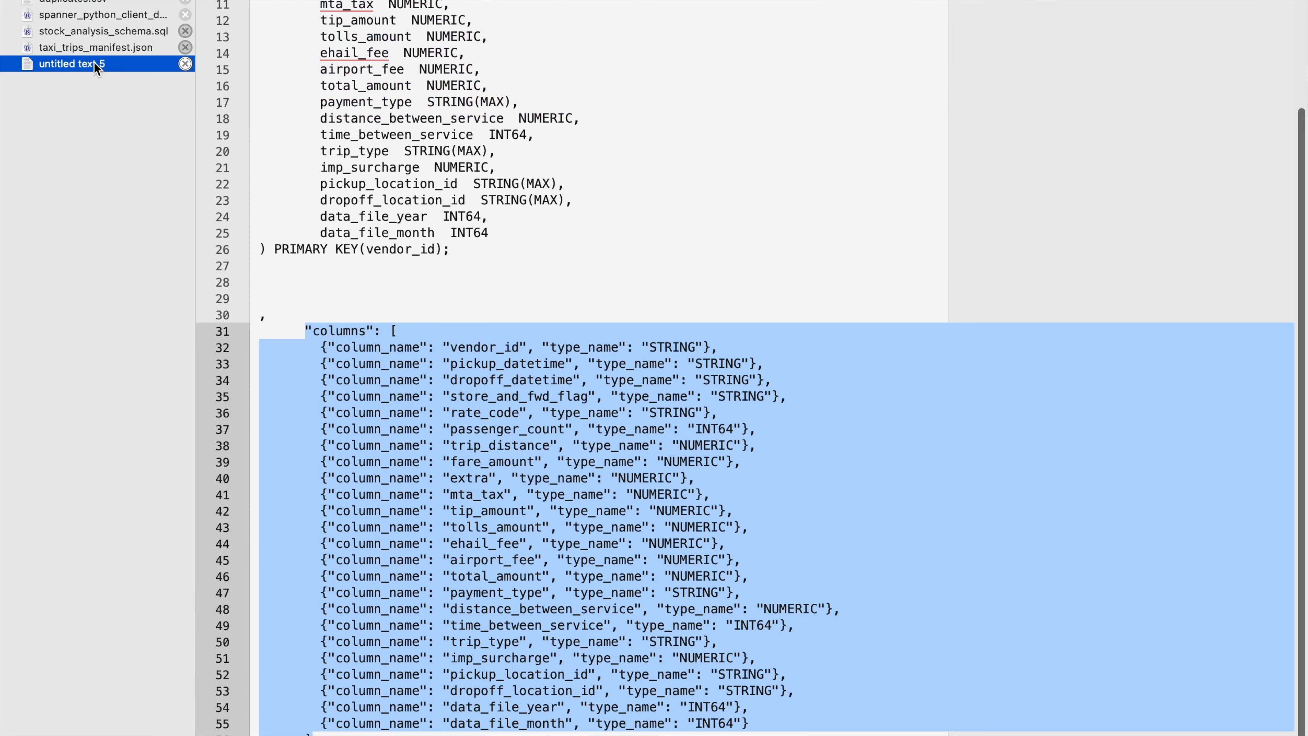
{"action": "left_click_drag", "start_coordinate": [451, 396], "coordinate": [257, 1]}
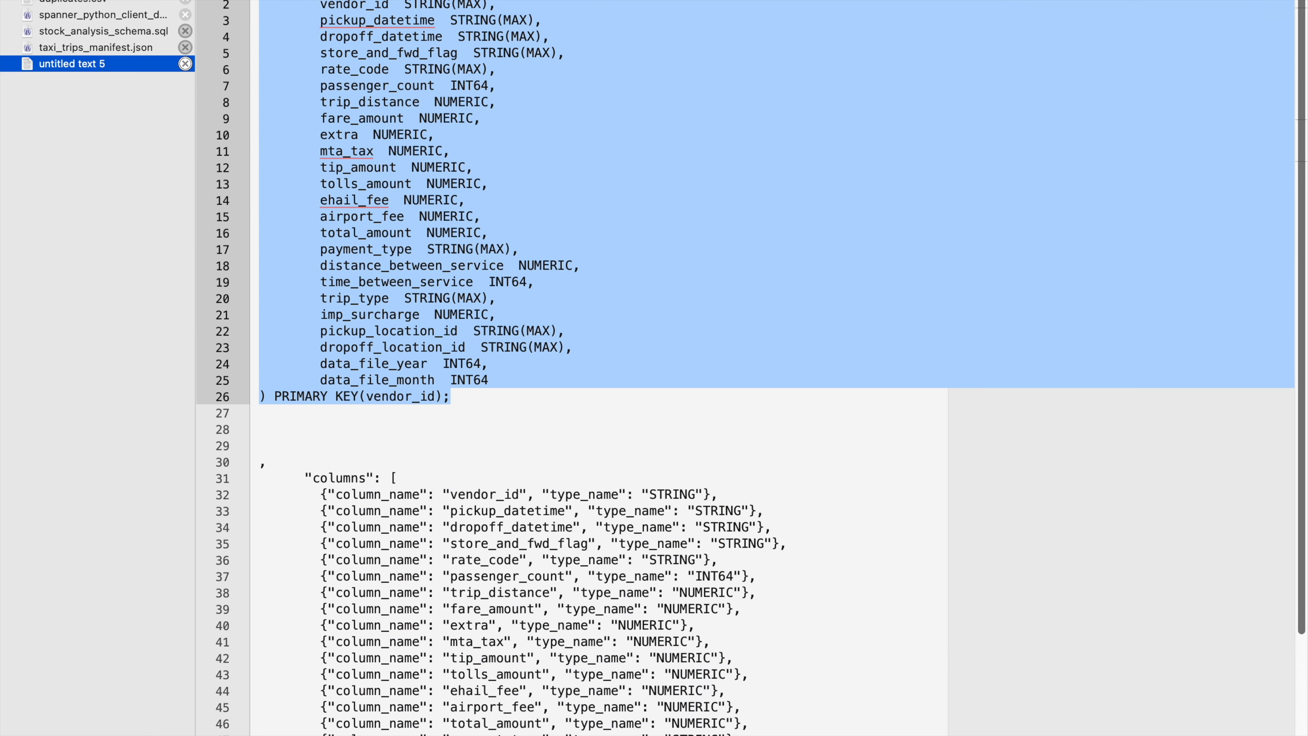
{"action": "key", "text": "super+Tab"}
{"action": "left_click", "coordinate": [344, 444]}
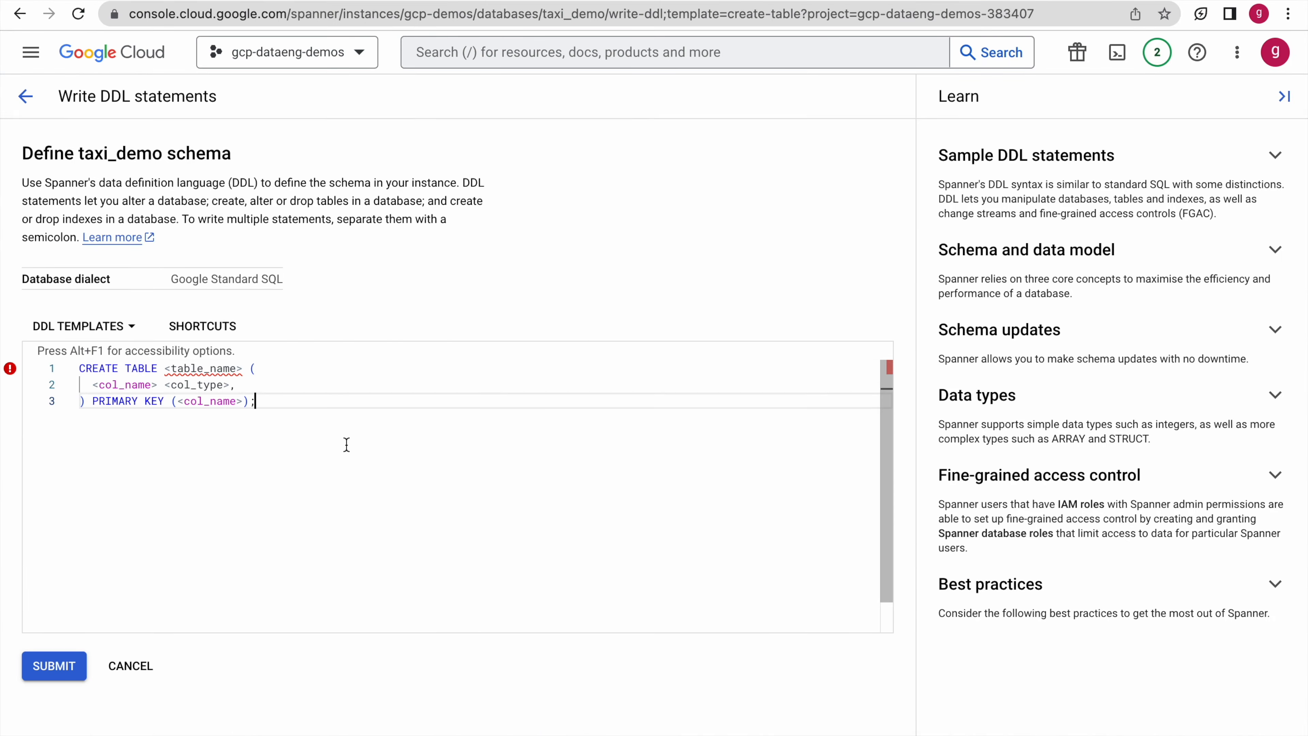
{"action": "key", "text": "super+a"}
{"action": "key", "text": "super+v"}
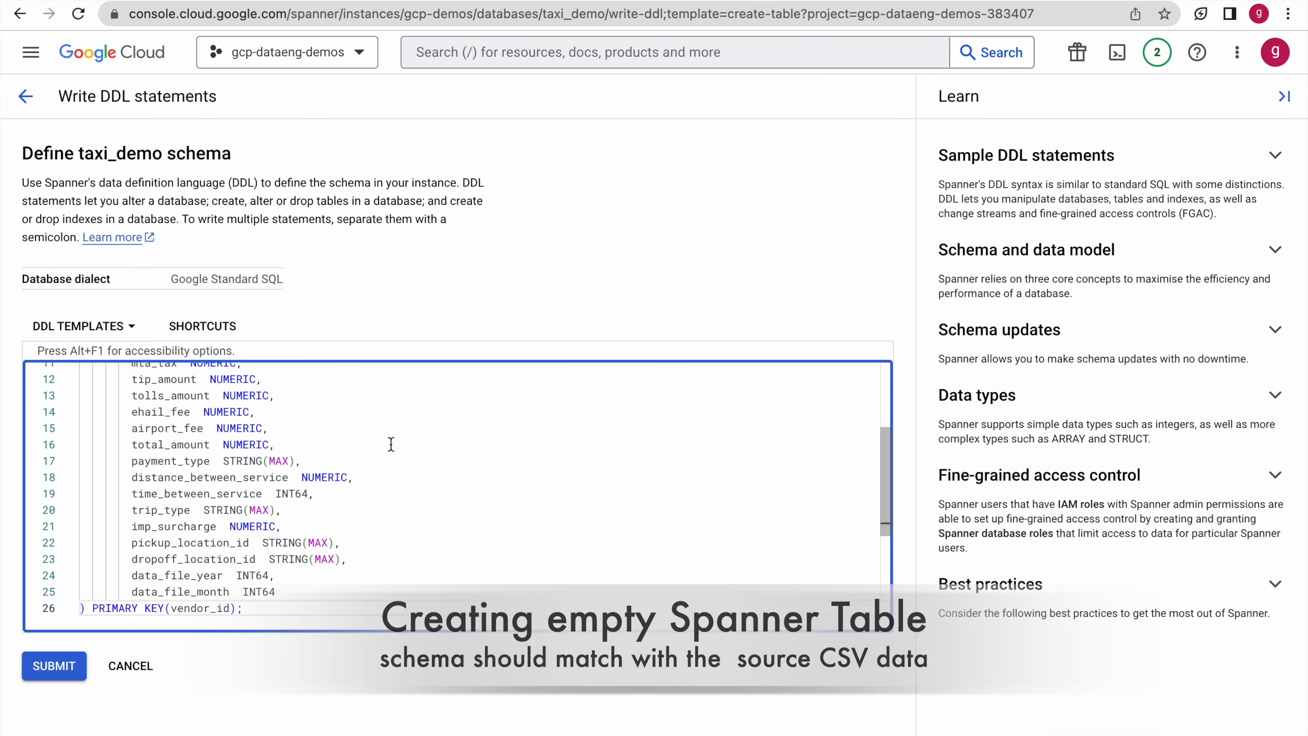
Review the CREATE TABLE newyork_taxi_trips statement and submit it to create the table
{"action": "scroll", "coordinate": [360, 444], "scroll_direction": "up", "scroll_amount": 5}
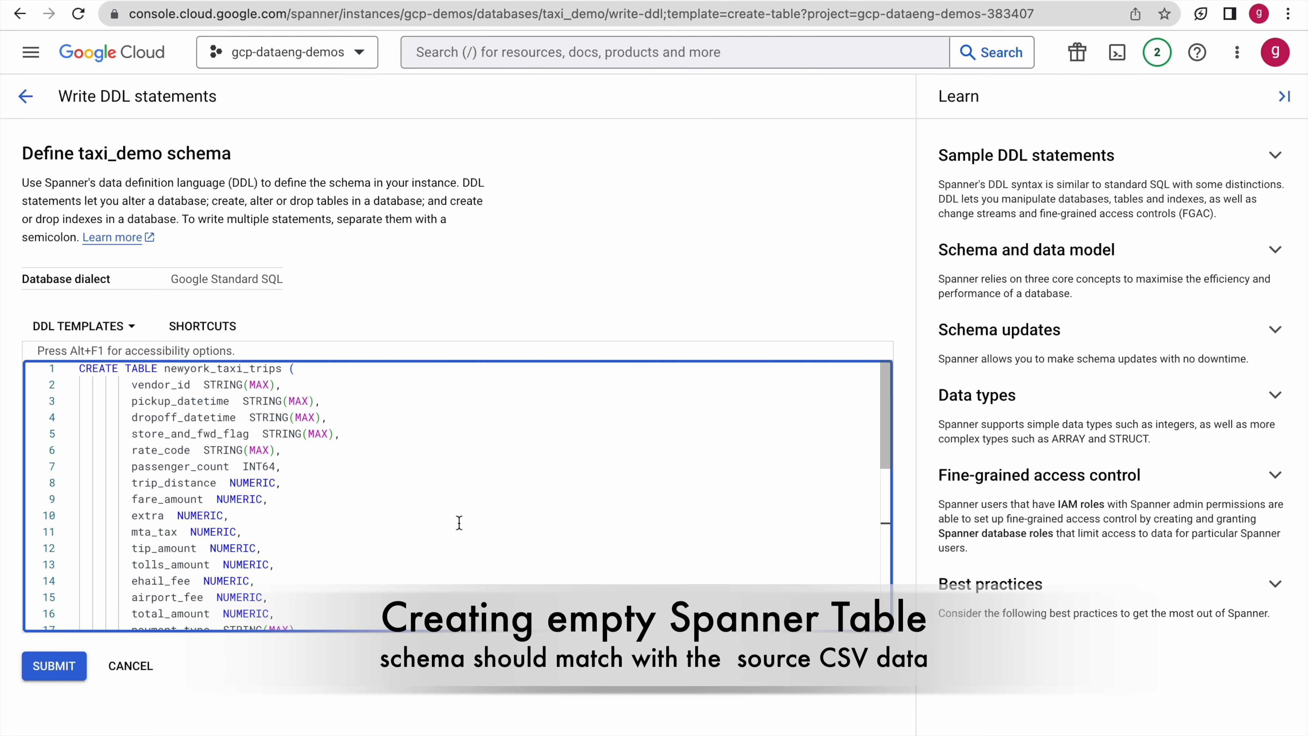
{"action": "scroll", "coordinate": [459, 523], "scroll_direction": "down", "scroll_amount": 5}
{"action": "scroll", "coordinate": [459, 522], "scroll_direction": "up", "scroll_amount": 5}
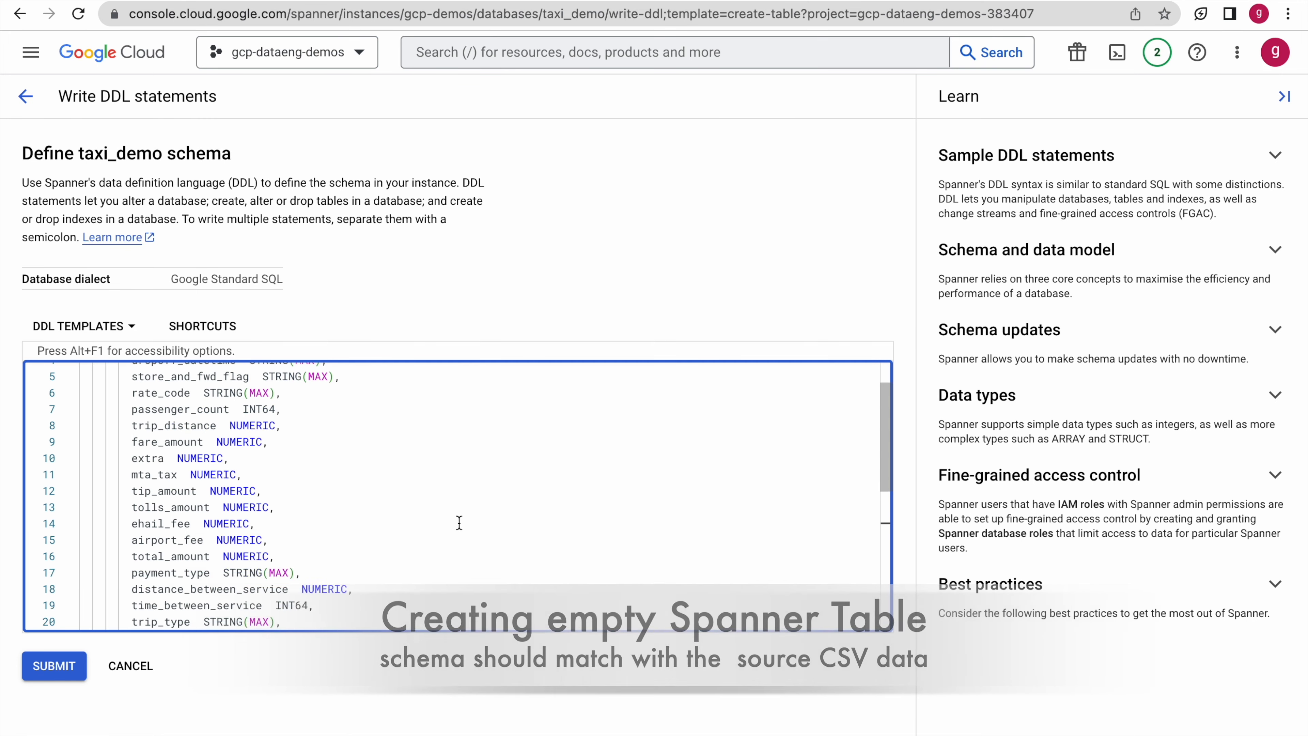
{"action": "scroll", "coordinate": [459, 523], "scroll_direction": "down", "scroll_amount": 6}
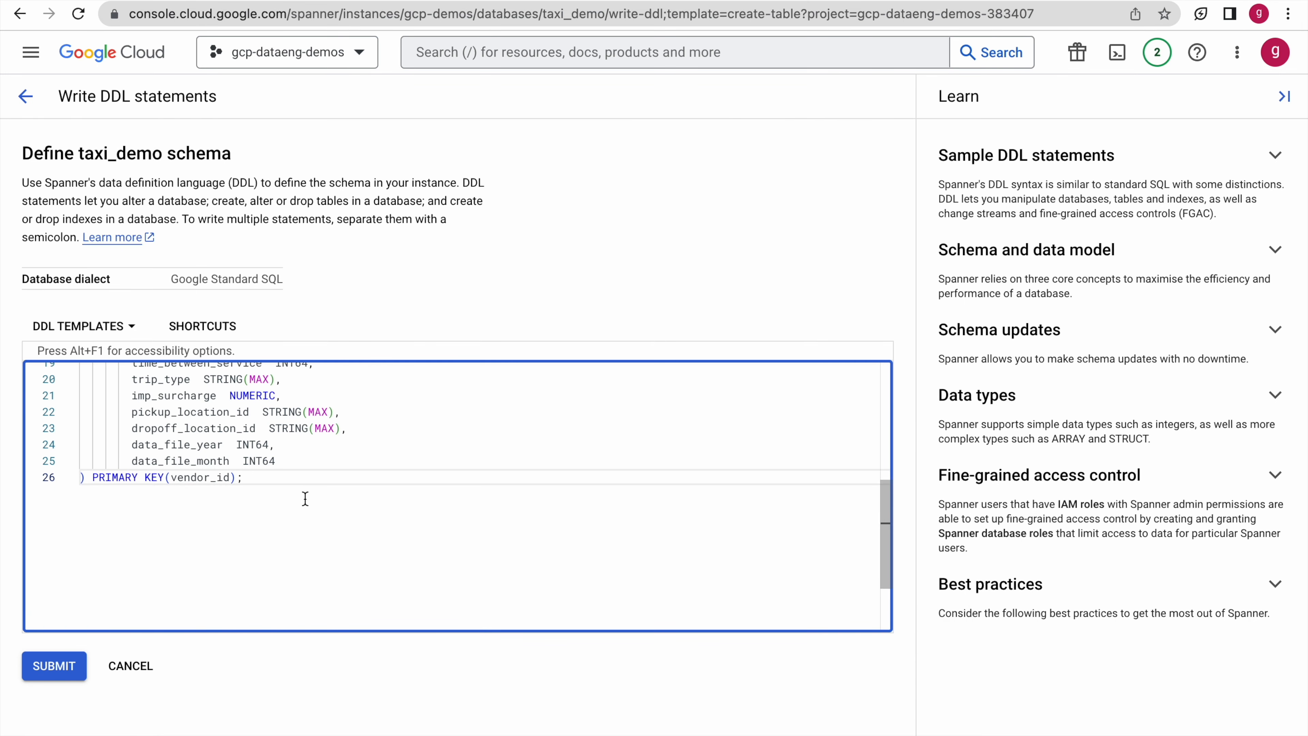
{"action": "scroll", "coordinate": [304, 499], "scroll_direction": "up", "scroll_amount": 5}
{"action": "left_click", "coordinate": [48, 667]}
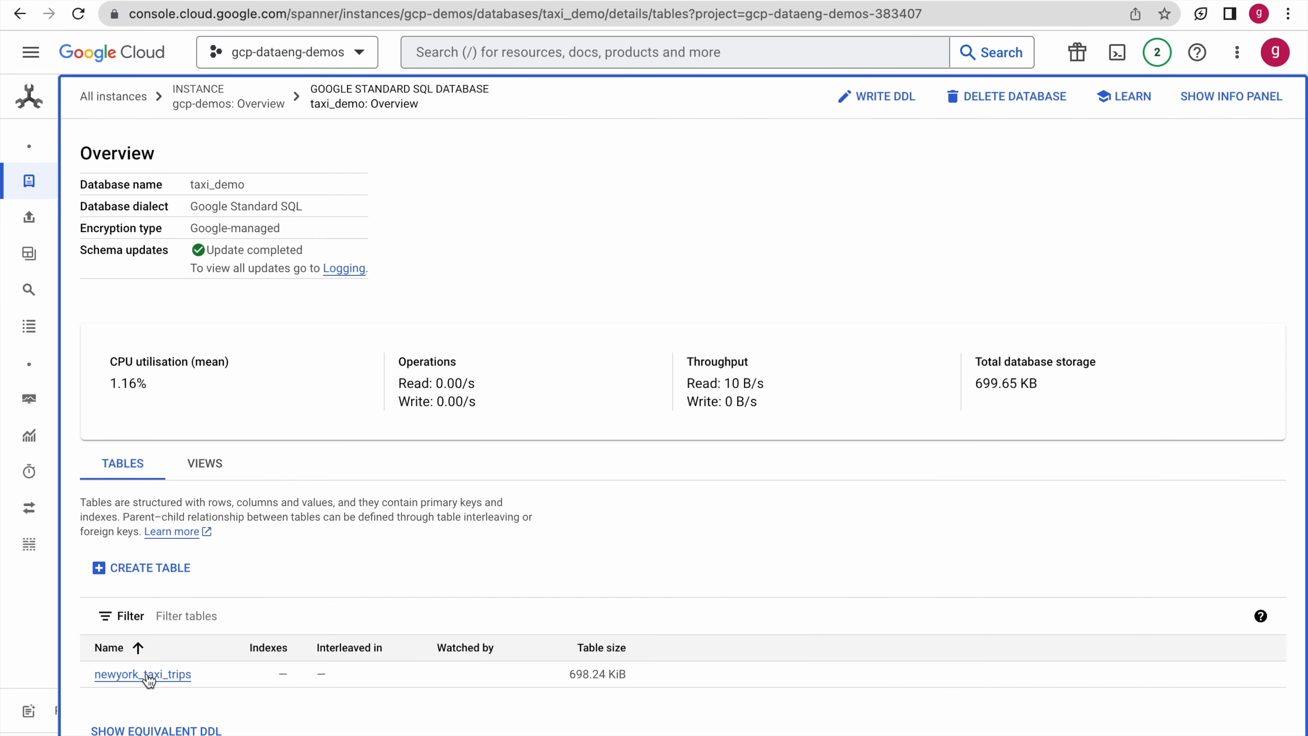
Examine the column schema of the newyork_taxi_trips table and open its data view
{"action": "left_click", "coordinate": [146, 674]}
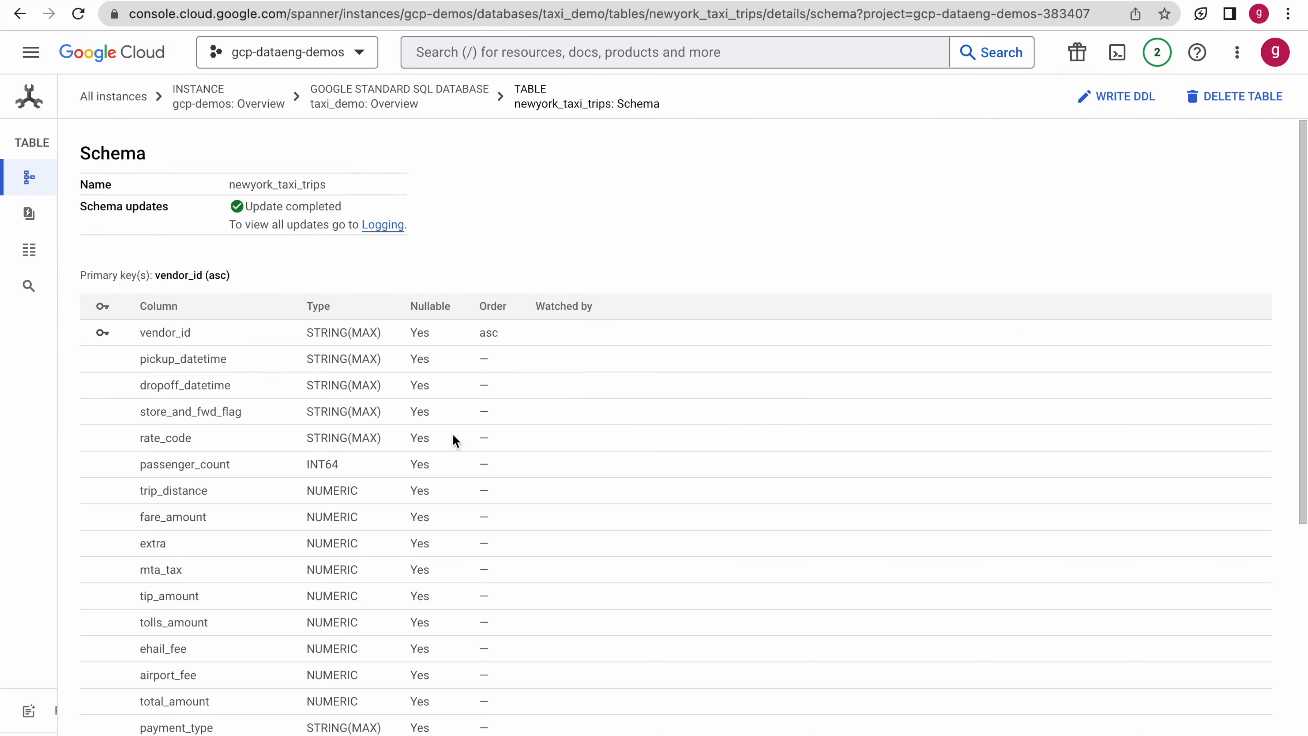
{"action": "scroll", "coordinate": [415, 452], "scroll_direction": "down", "scroll_amount": 8}
{"action": "scroll", "coordinate": [414, 449], "scroll_direction": "up", "scroll_amount": 8}
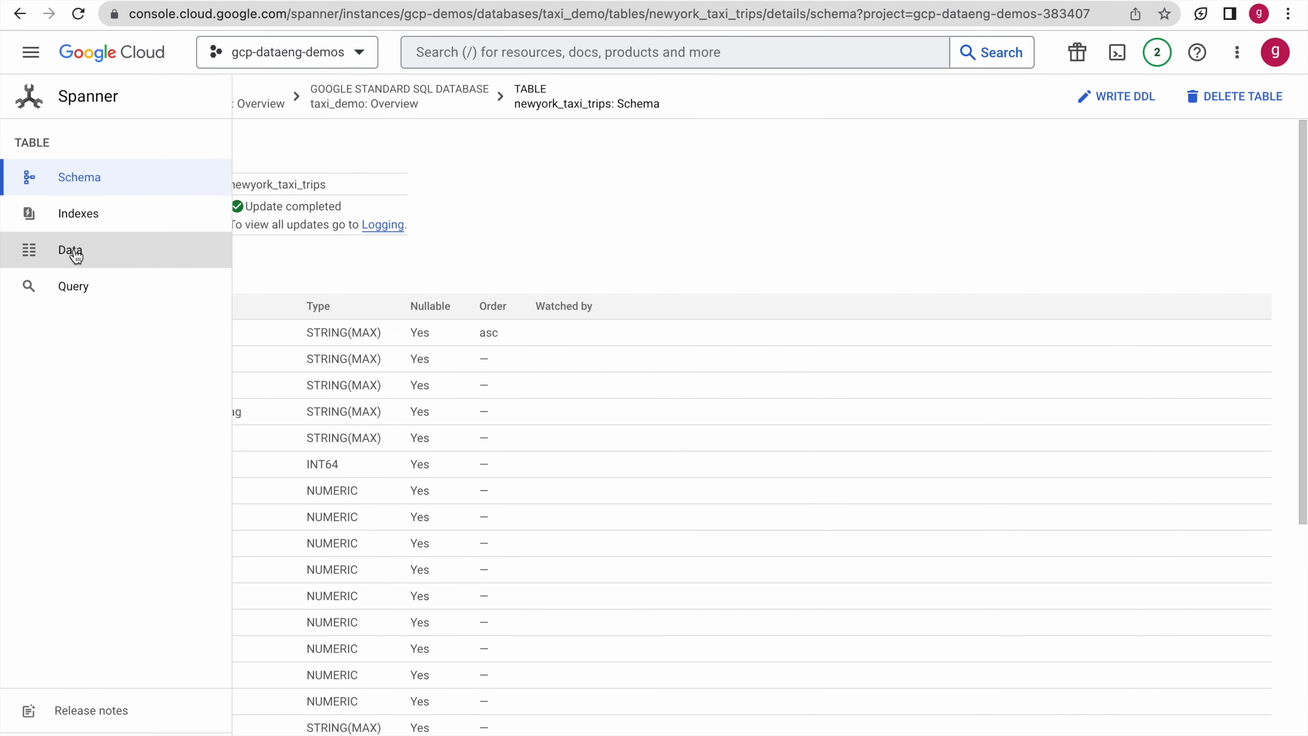
{"action": "left_click", "coordinate": [78, 252]}
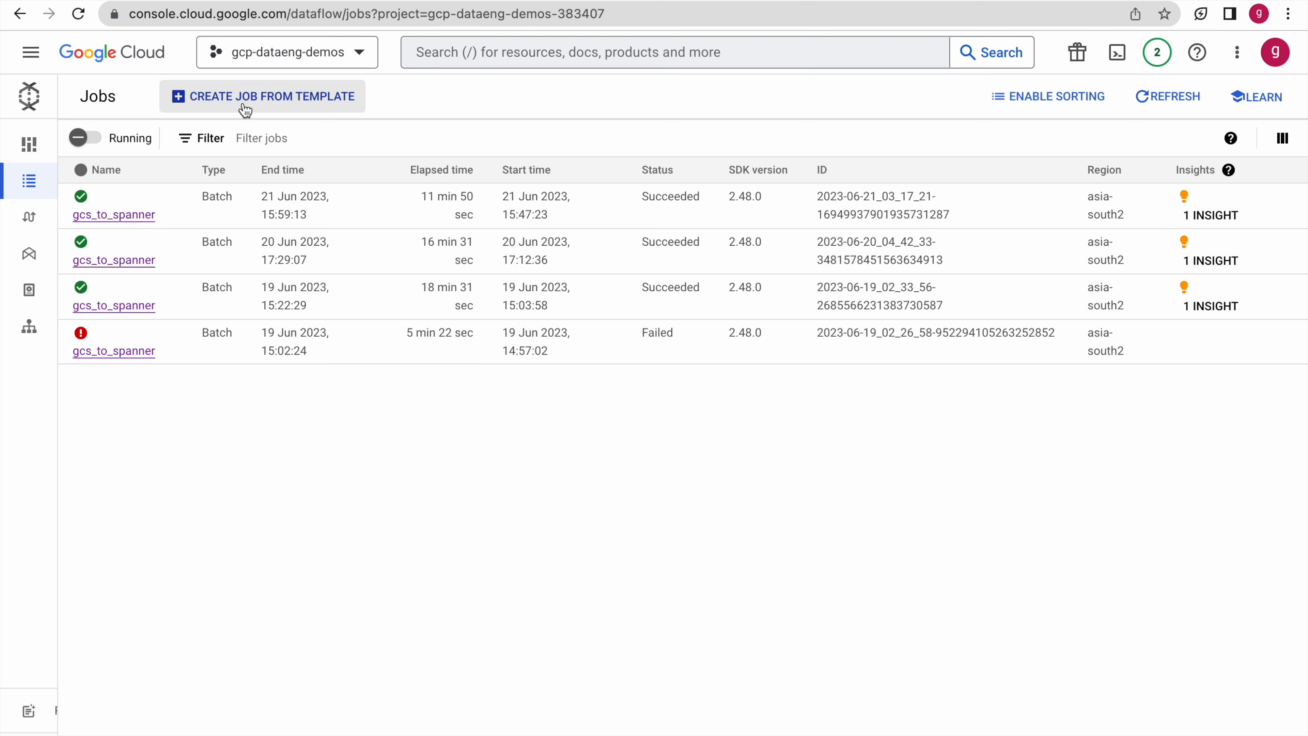
Start a new Dataflow job from a template and name it gcs_to_spanner_test123
{"action": "left_click", "coordinate": [315, 106]}
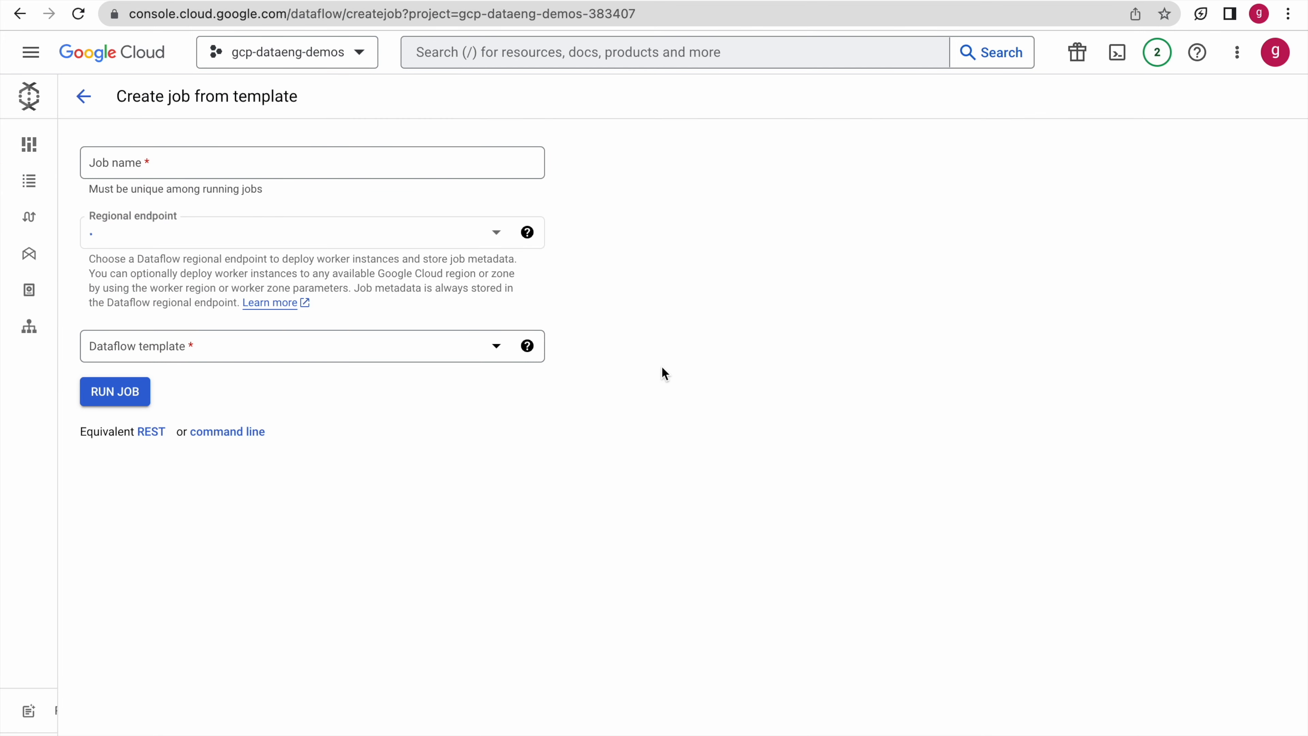
{"action": "left_click", "coordinate": [318, 163]}
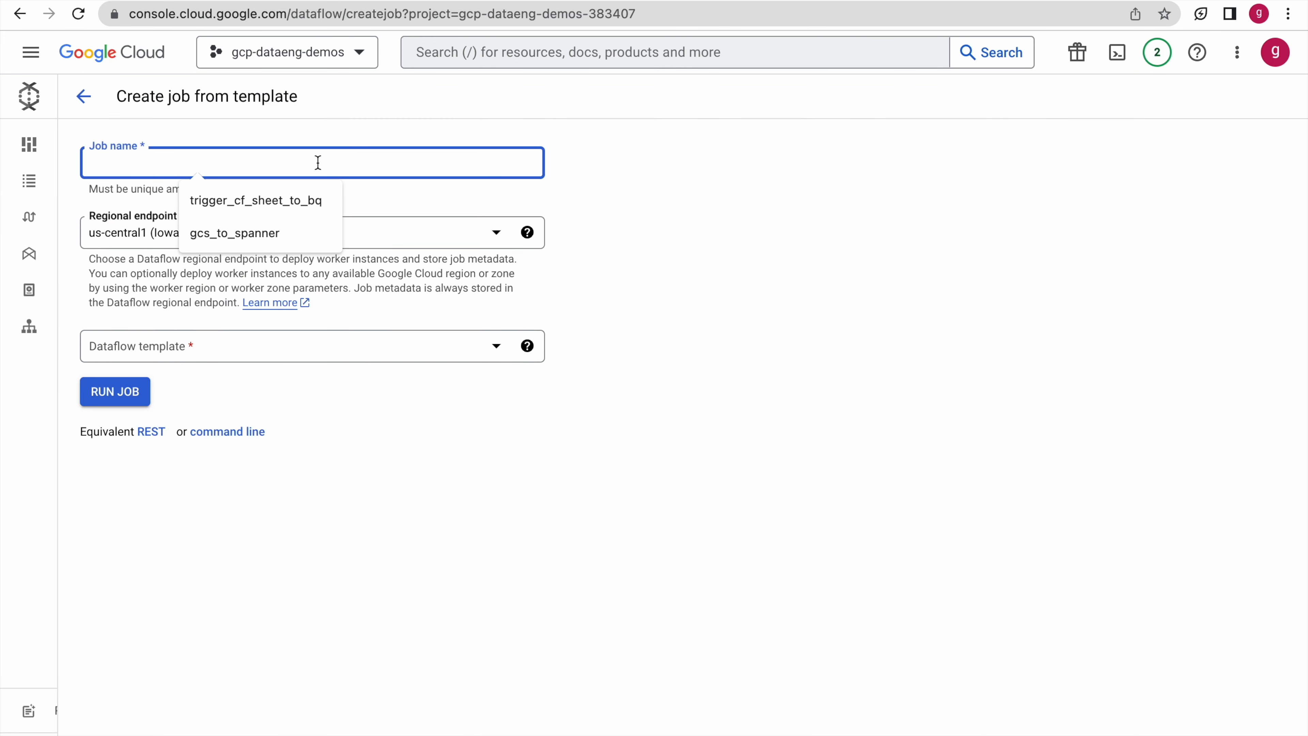
{"action": "left_click", "coordinate": [276, 232]}
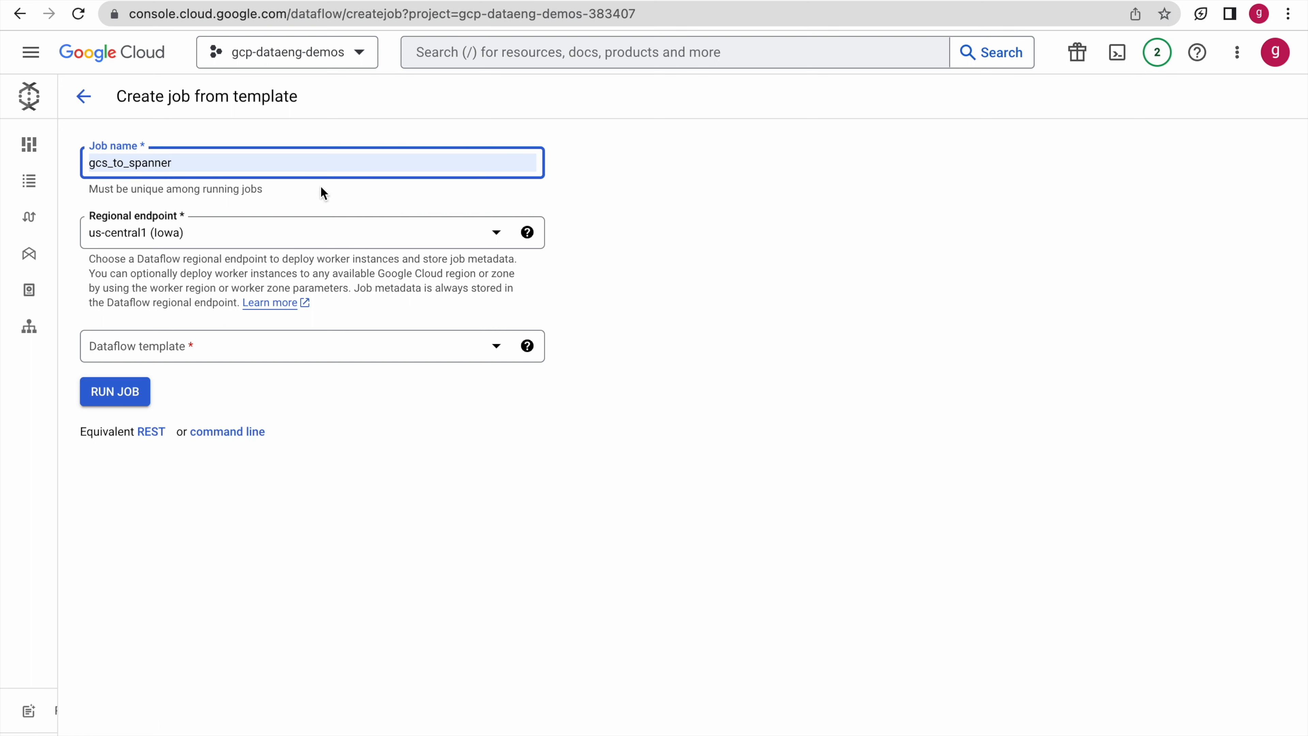
{"action": "type", "text": "_"}
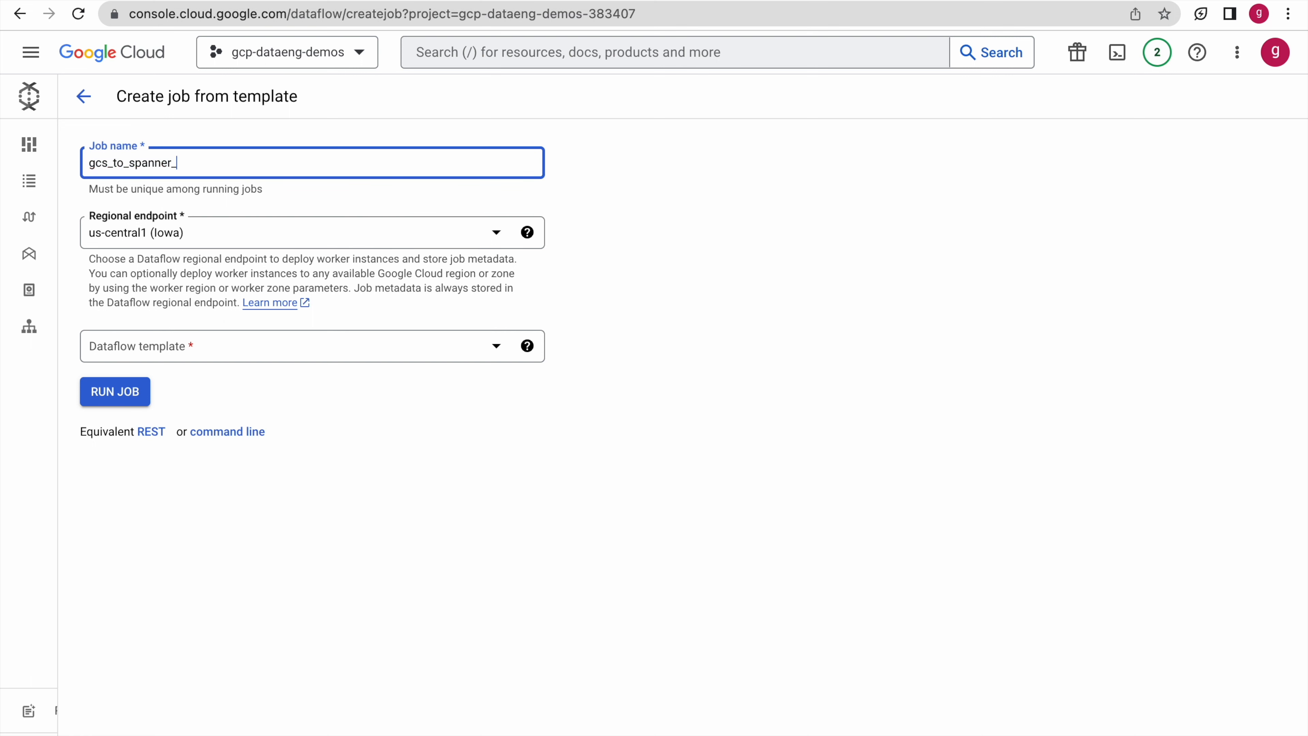
{"action": "type", "text": "test123"}
{"action": "left_click", "coordinate": [470, 571]}
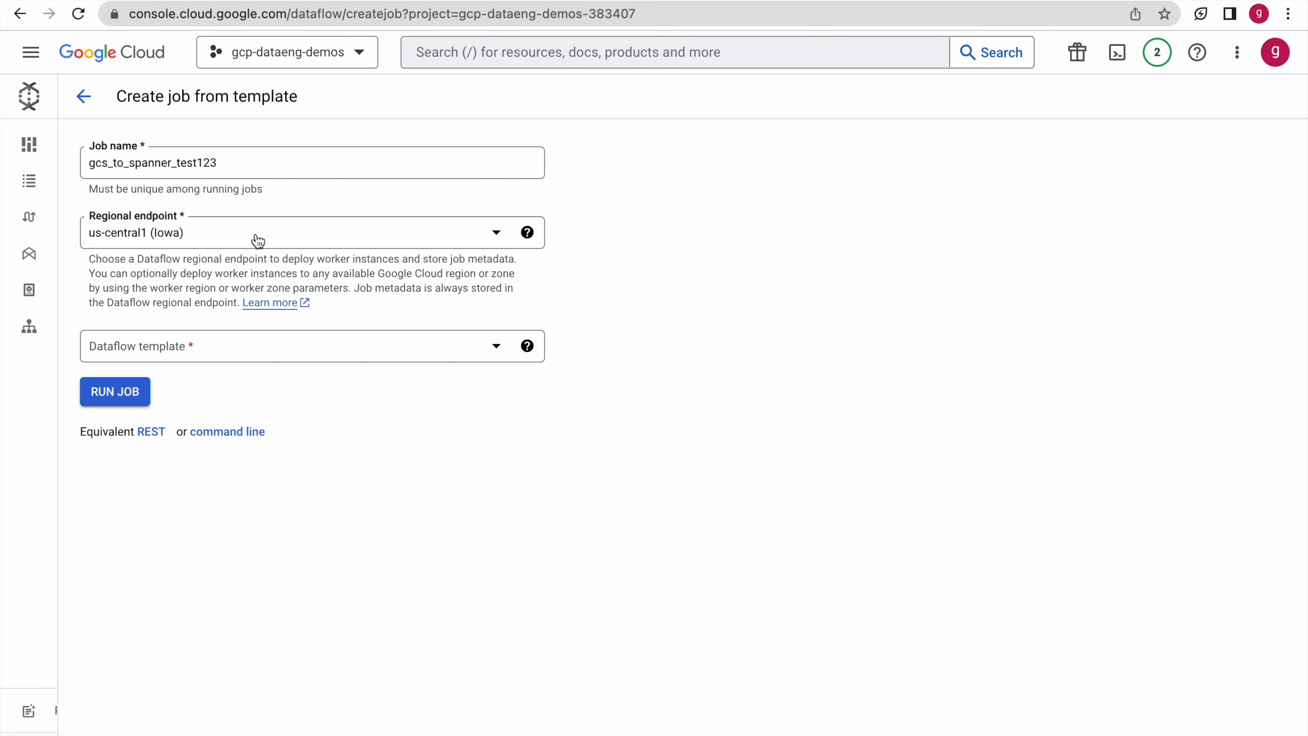
Set the job's regional endpoint to asia-south2 (Delhi)
{"action": "left_click", "coordinate": [258, 241]}
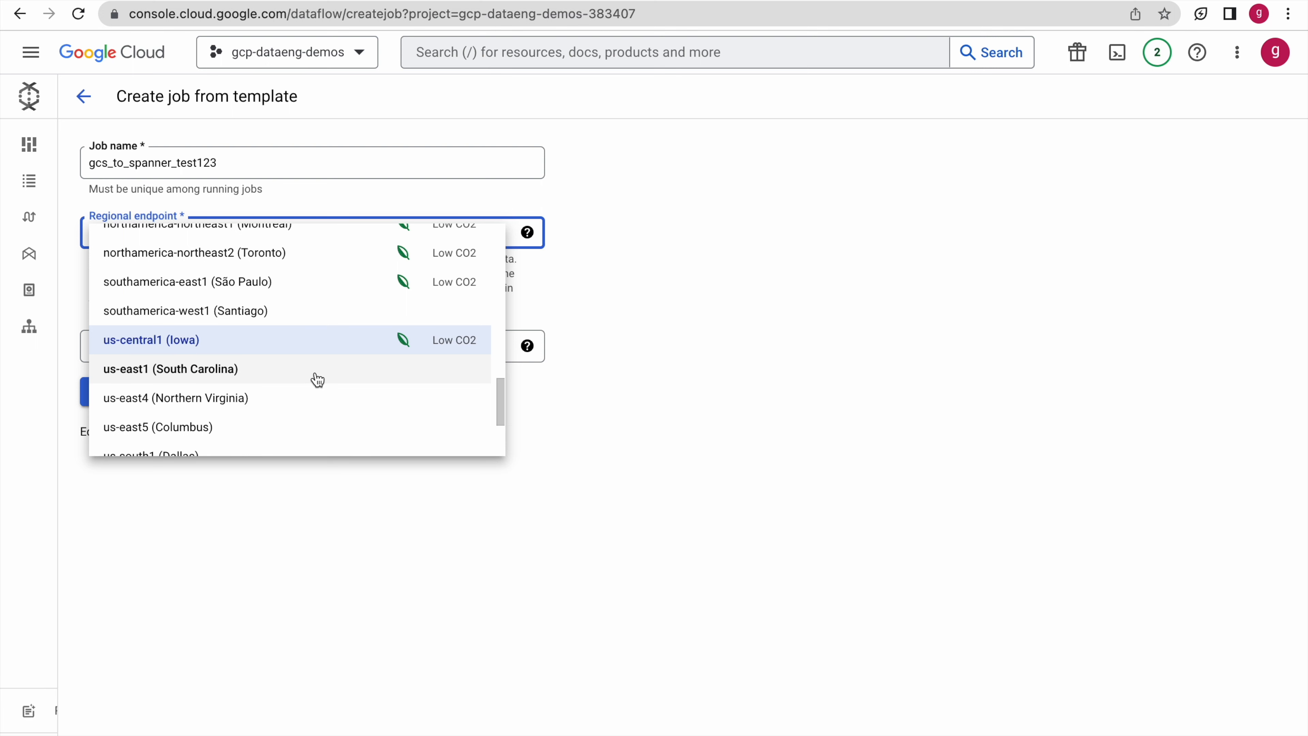
{"action": "scroll", "coordinate": [318, 379], "scroll_direction": "down", "scroll_amount": 5}
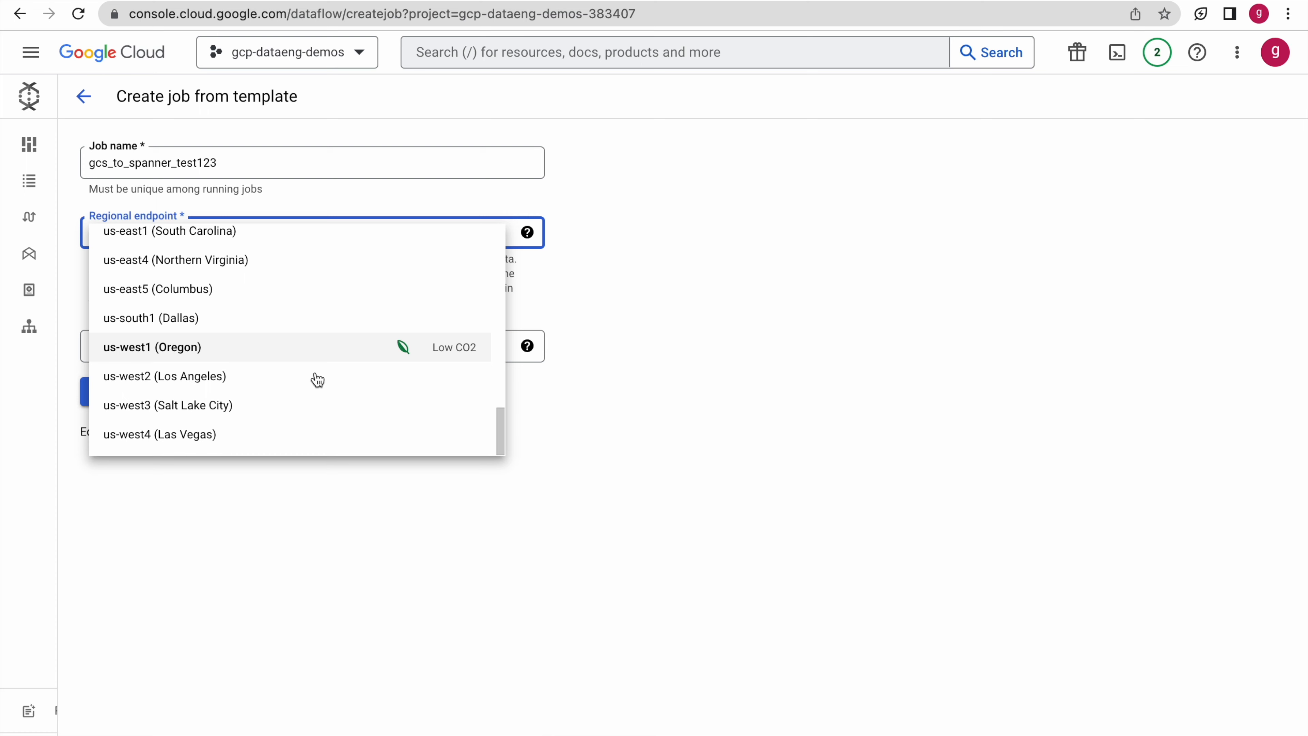
{"action": "scroll", "coordinate": [318, 379], "scroll_direction": "up", "scroll_amount": 8}
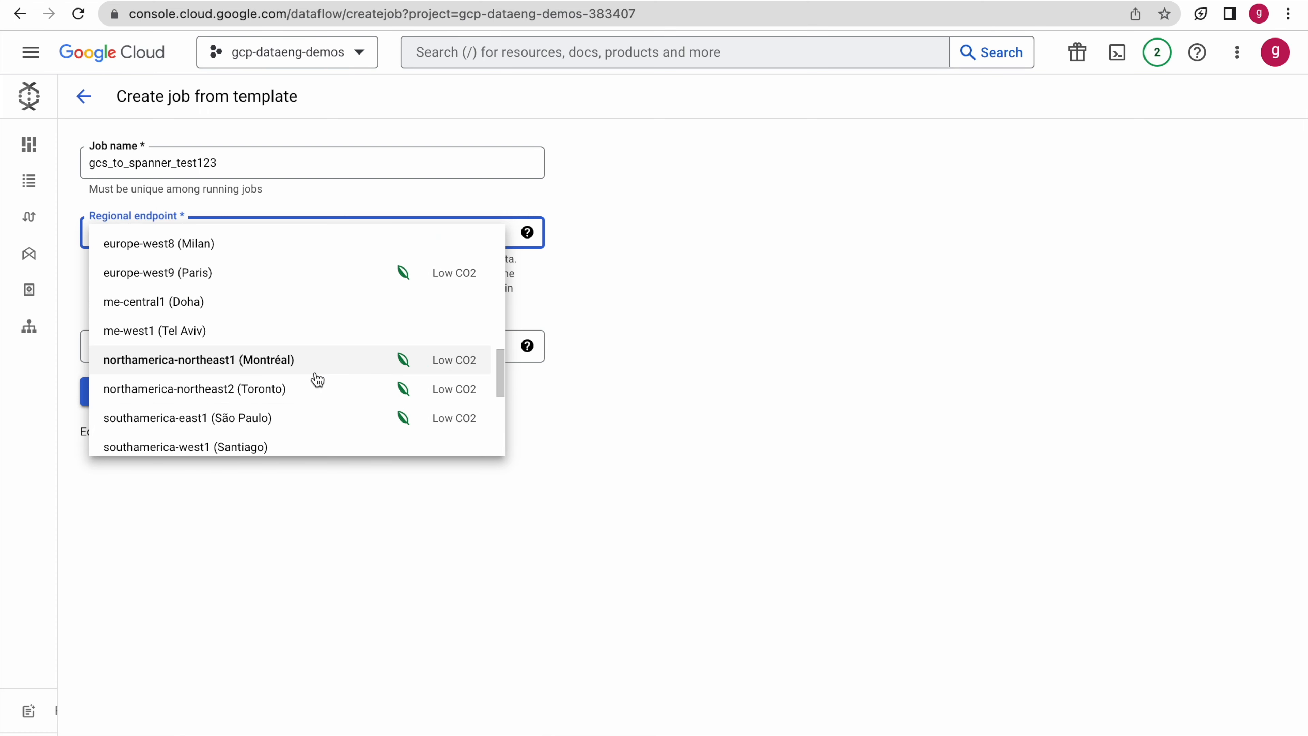
{"action": "scroll", "coordinate": [317, 380], "scroll_direction": "up", "scroll_amount": 5}
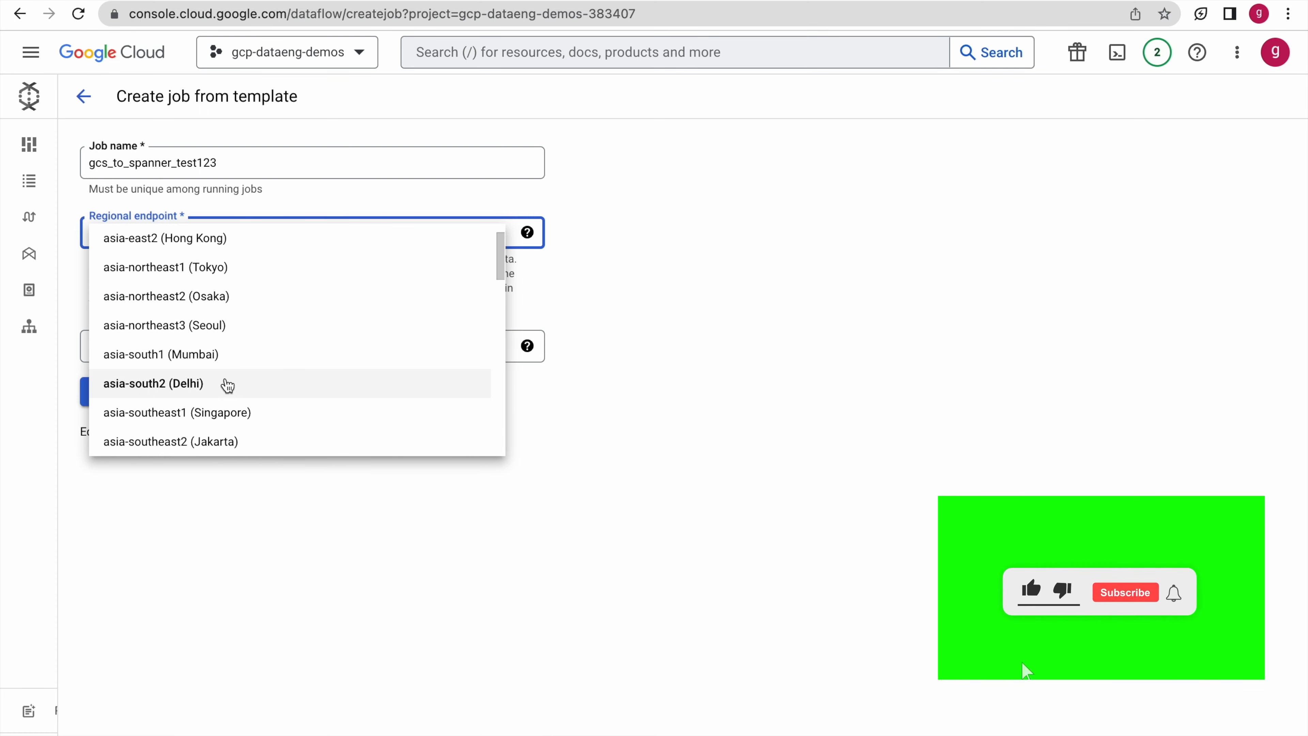
{"action": "left_click", "coordinate": [226, 386]}
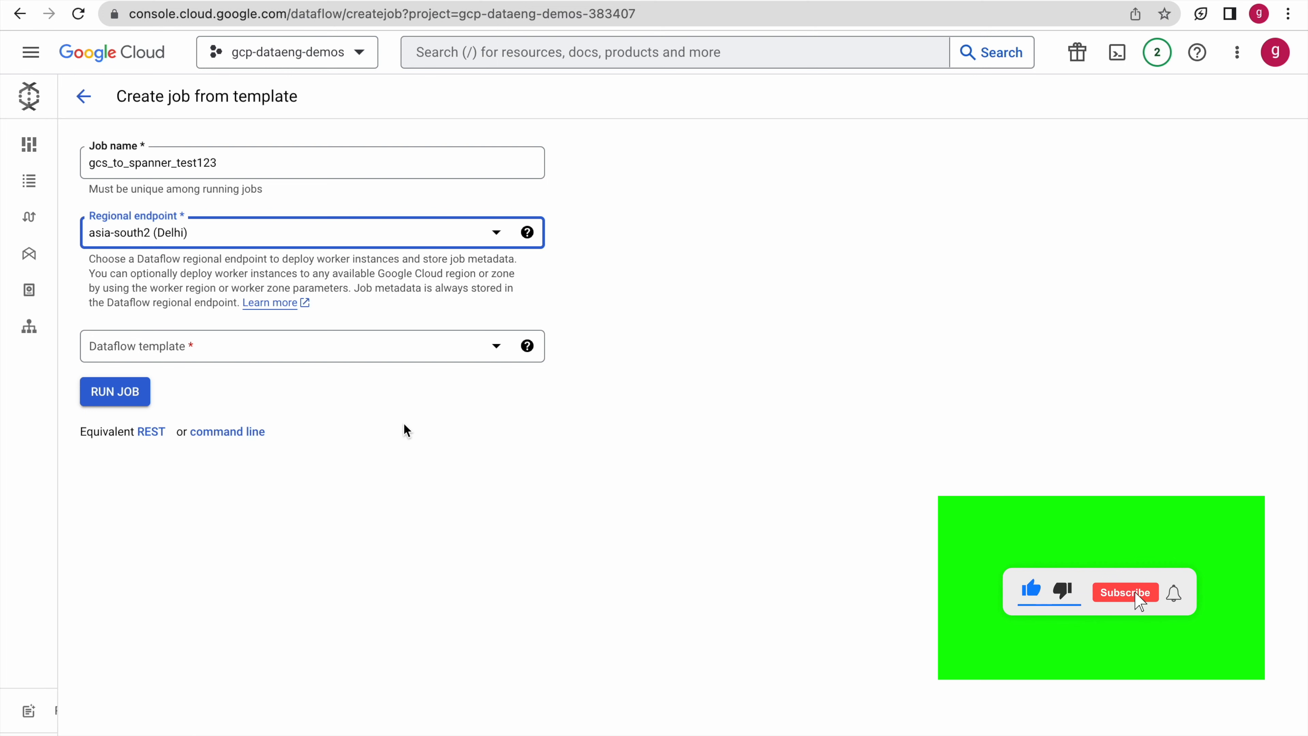
Choose Text Files on Cloud Storage to Cloud Spanner as the job's Dataflow template
{"action": "left_click", "coordinate": [307, 352]}
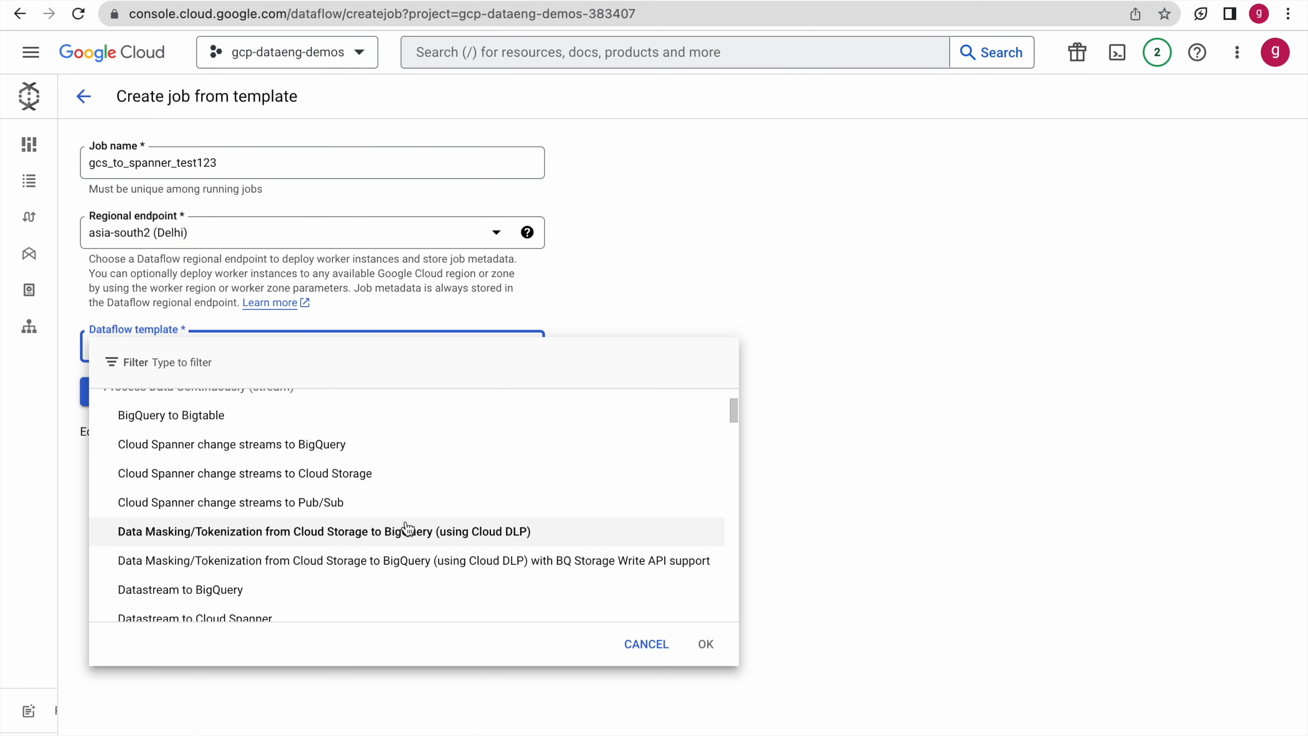
{"action": "scroll", "coordinate": [407, 528], "scroll_direction": "down", "scroll_amount": 2}
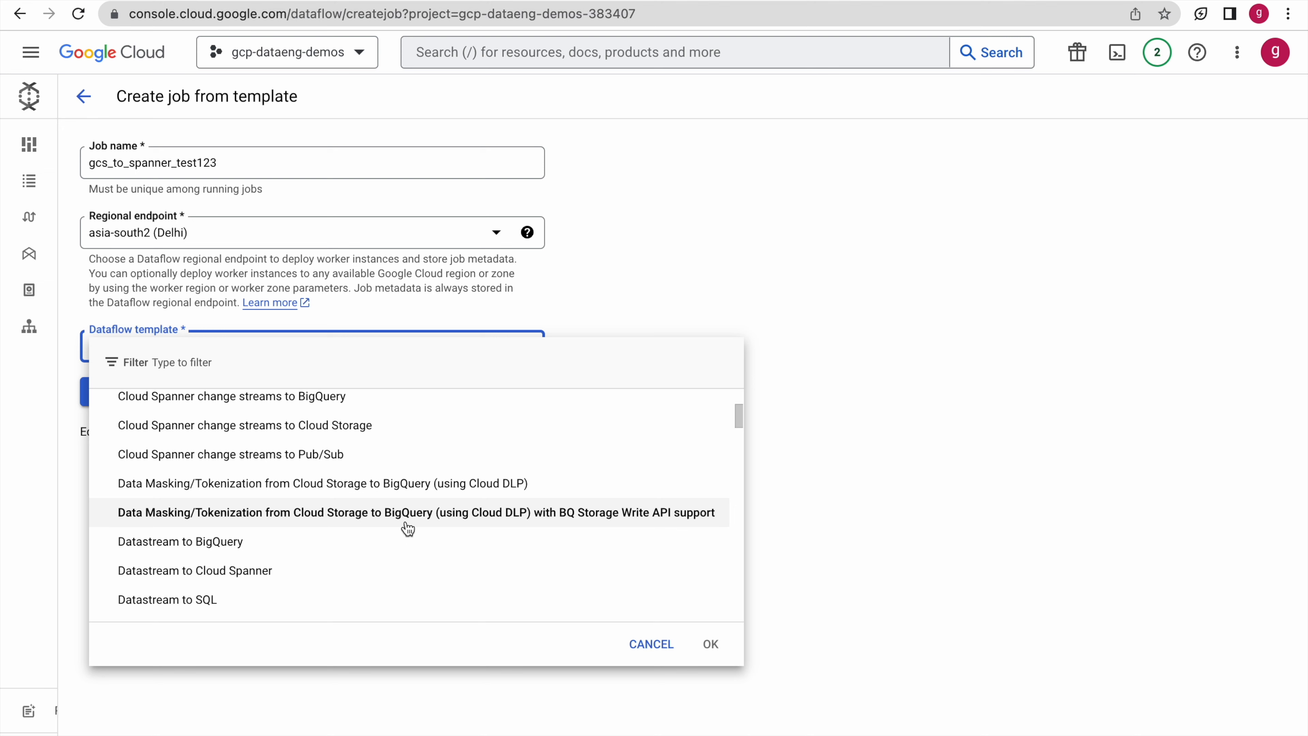
{"action": "scroll", "coordinate": [407, 528], "scroll_direction": "down", "scroll_amount": 3}
{"action": "scroll", "coordinate": [407, 528], "scroll_direction": "down", "scroll_amount": 20}
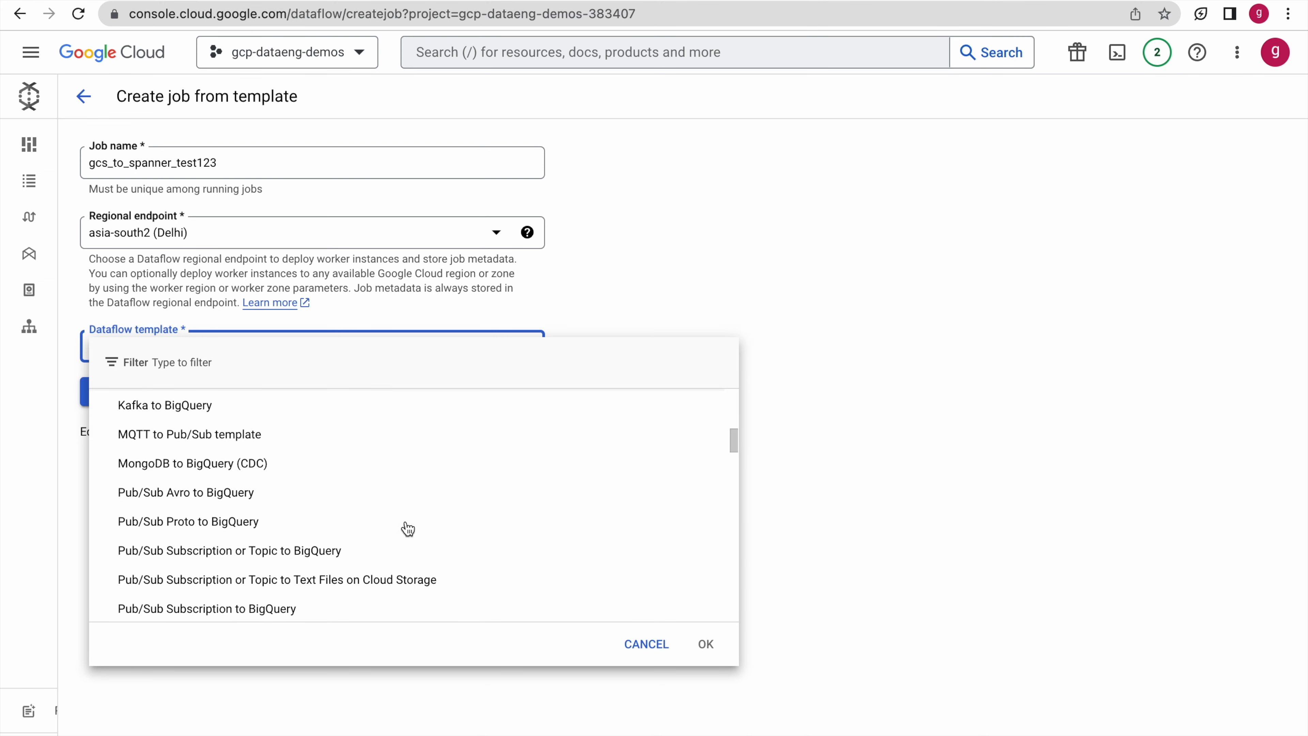
{"action": "scroll", "coordinate": [407, 528], "scroll_direction": "up", "scroll_amount": 20}
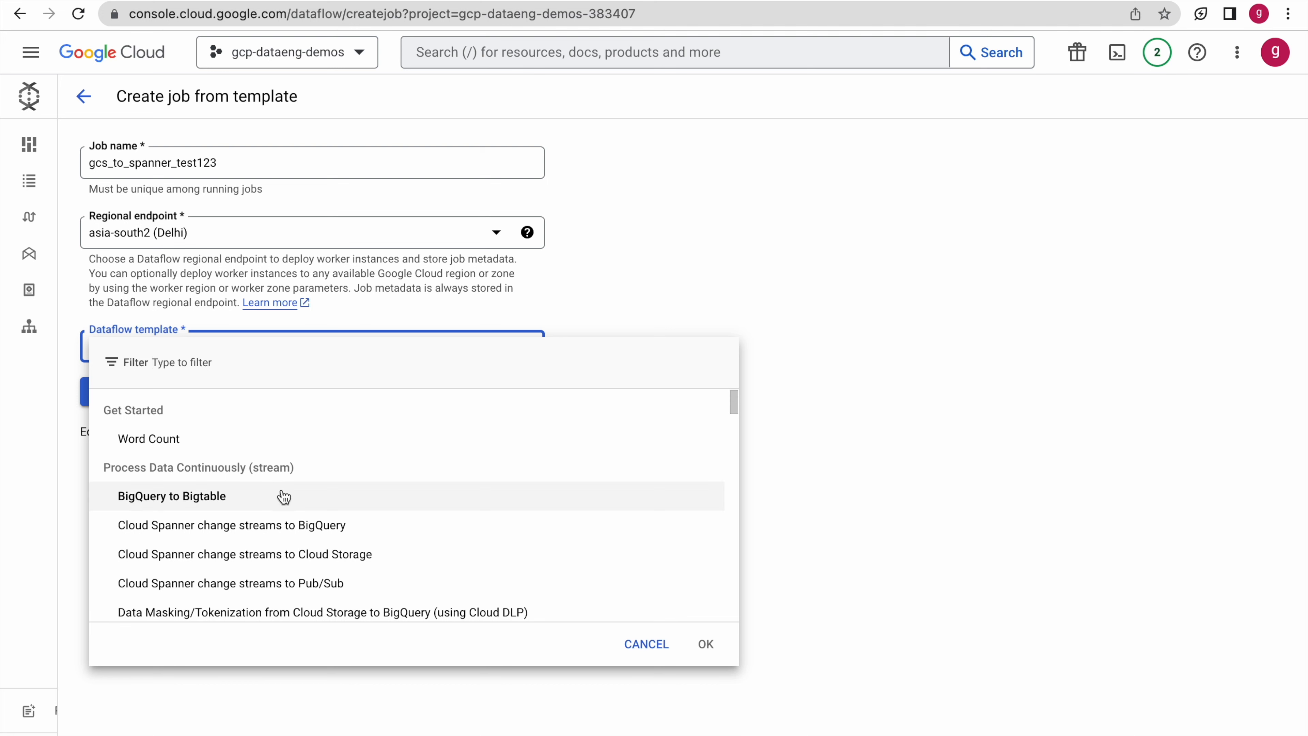
{"action": "scroll", "coordinate": [283, 496], "scroll_direction": "down", "scroll_amount": 3}
{"action": "scroll", "coordinate": [283, 496], "scroll_direction": "down", "scroll_amount": 10}
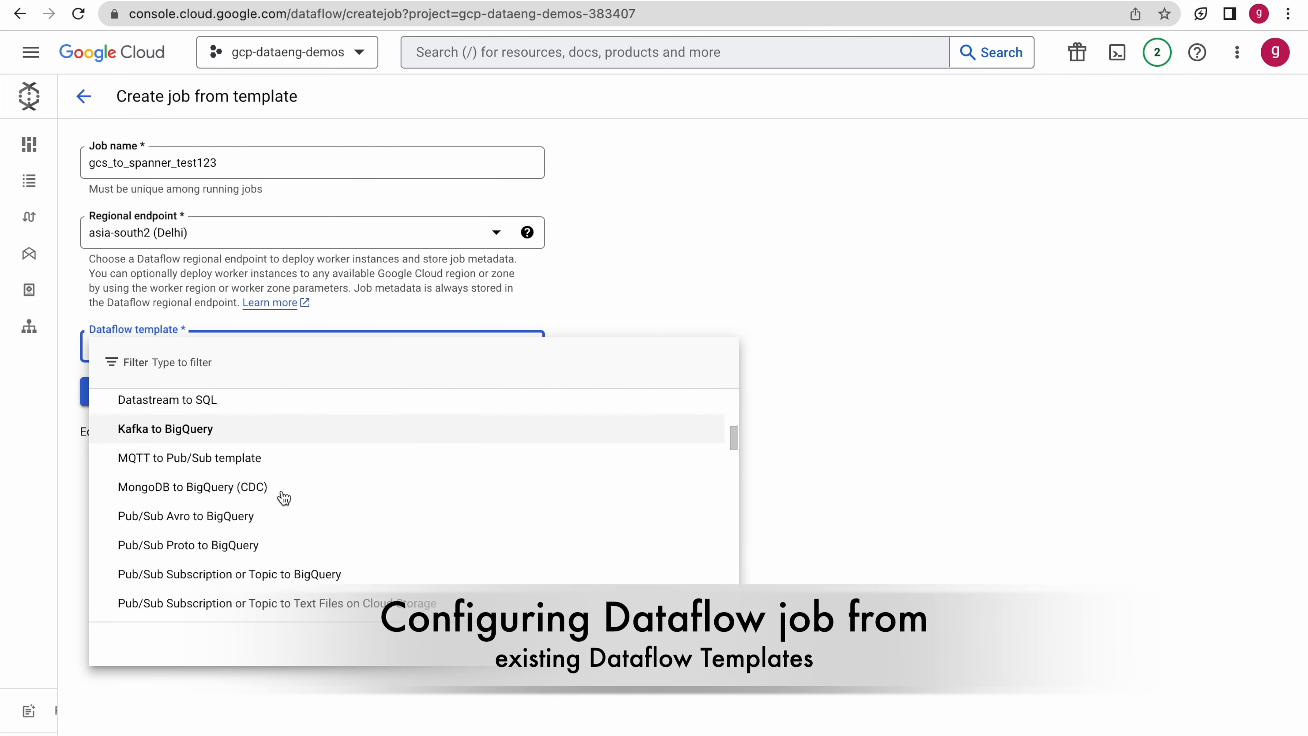
{"action": "scroll", "coordinate": [283, 497], "scroll_direction": "down", "scroll_amount": 8}
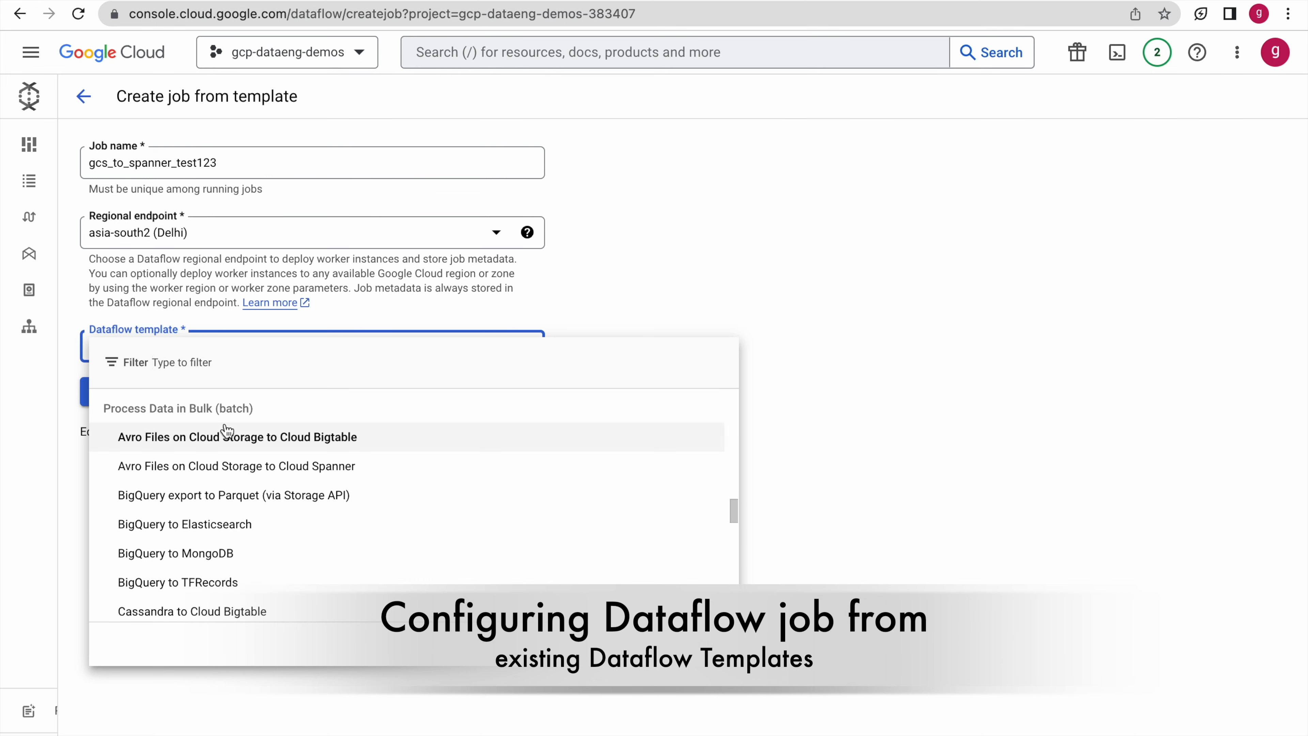
{"action": "scroll", "coordinate": [323, 508], "scroll_direction": "down", "scroll_amount": 2}
{"action": "scroll", "coordinate": [325, 510], "scroll_direction": "down", "scroll_amount": 8}
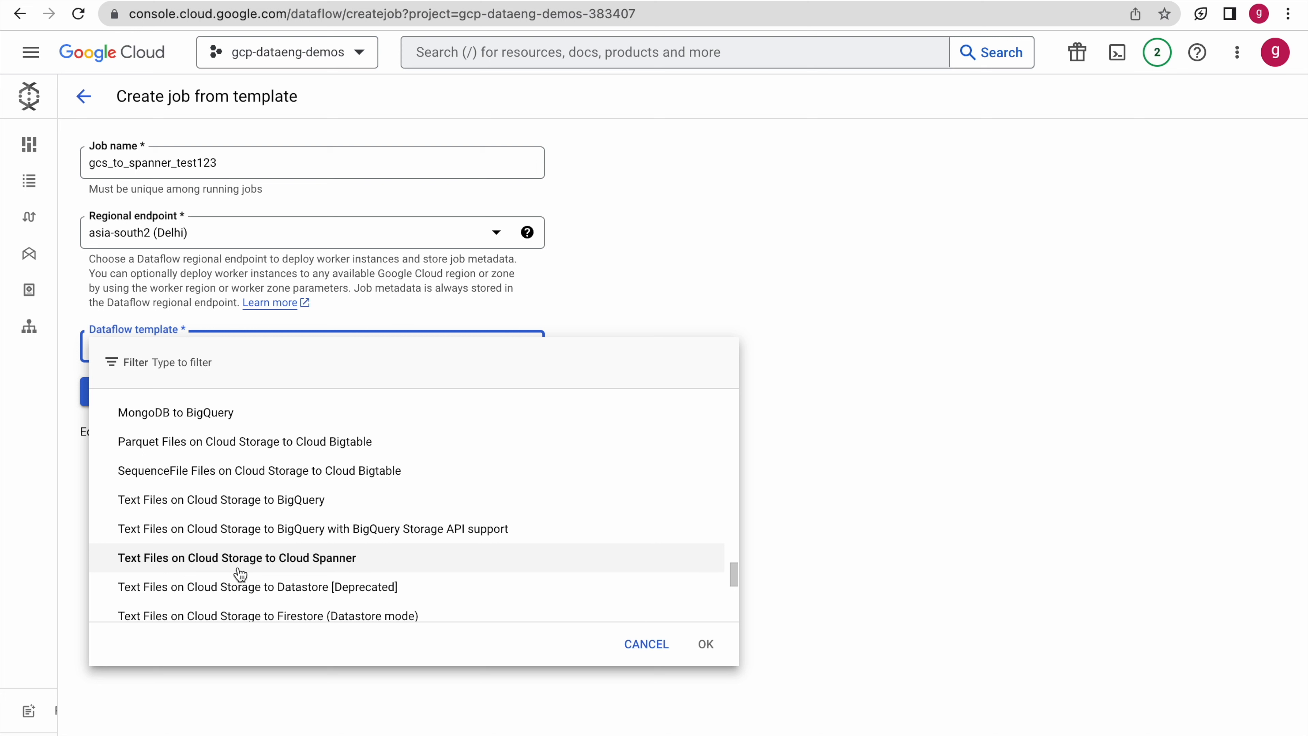
{"action": "left_click", "coordinate": [300, 559]}
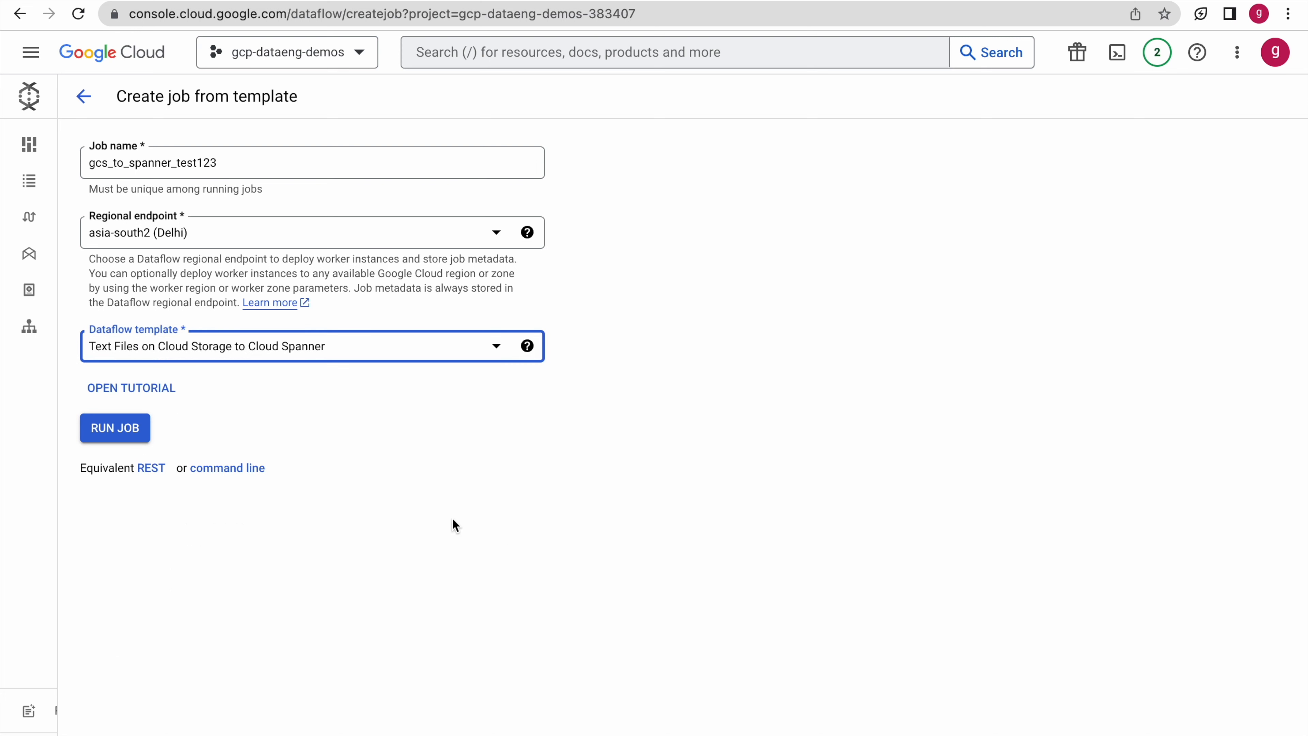
Set the required Cloud Spanner instance id to gcp-demos and the database id to taxi_demo
{"action": "scroll", "coordinate": [733, 488], "scroll_direction": "down", "scroll_amount": 3}
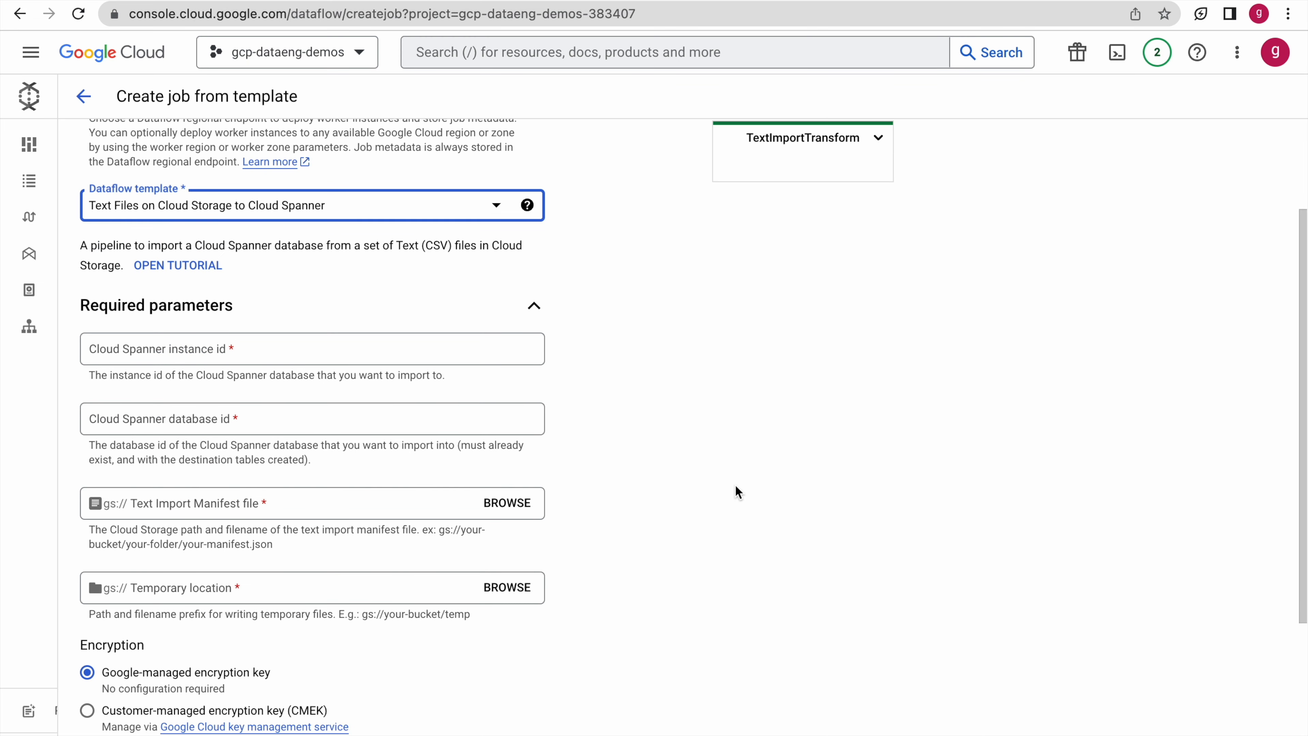
{"action": "scroll", "coordinate": [738, 492], "scroll_direction": "down", "scroll_amount": 1}
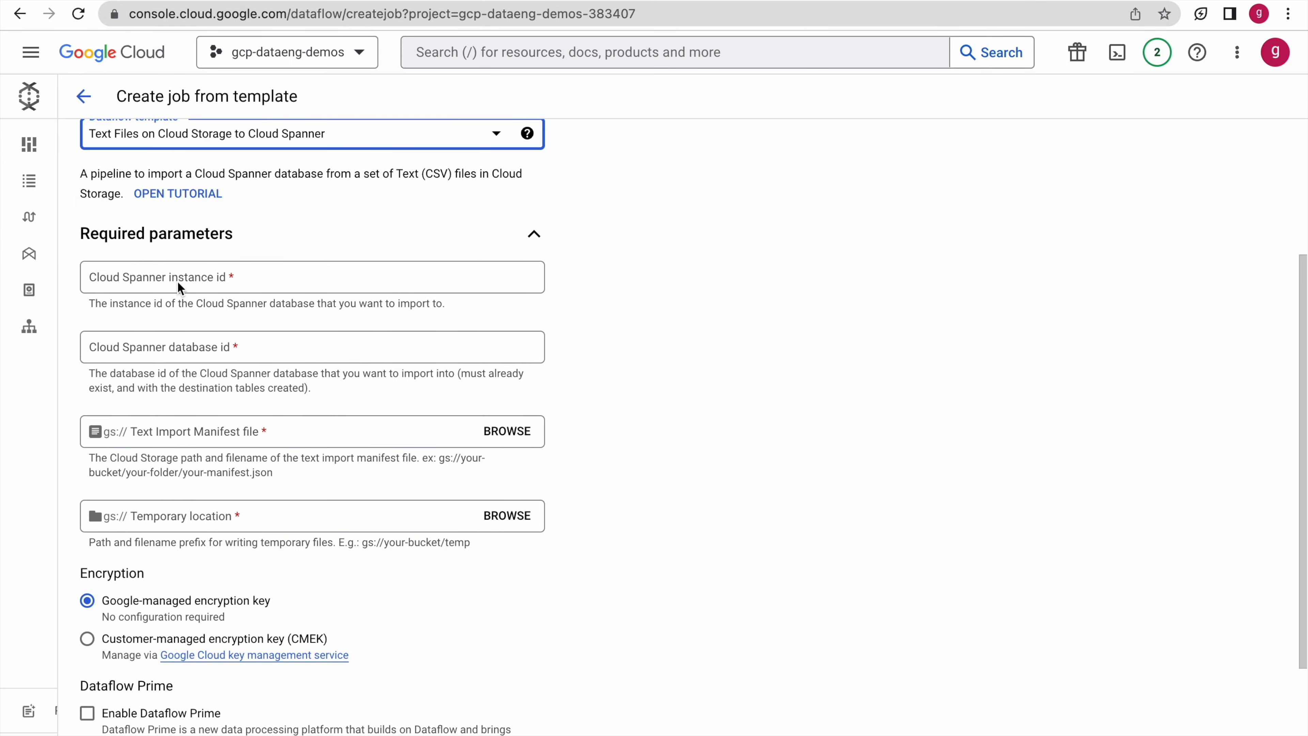
{"action": "left_click", "coordinate": [165, 277]}
{"action": "type", "text": "gcp"}
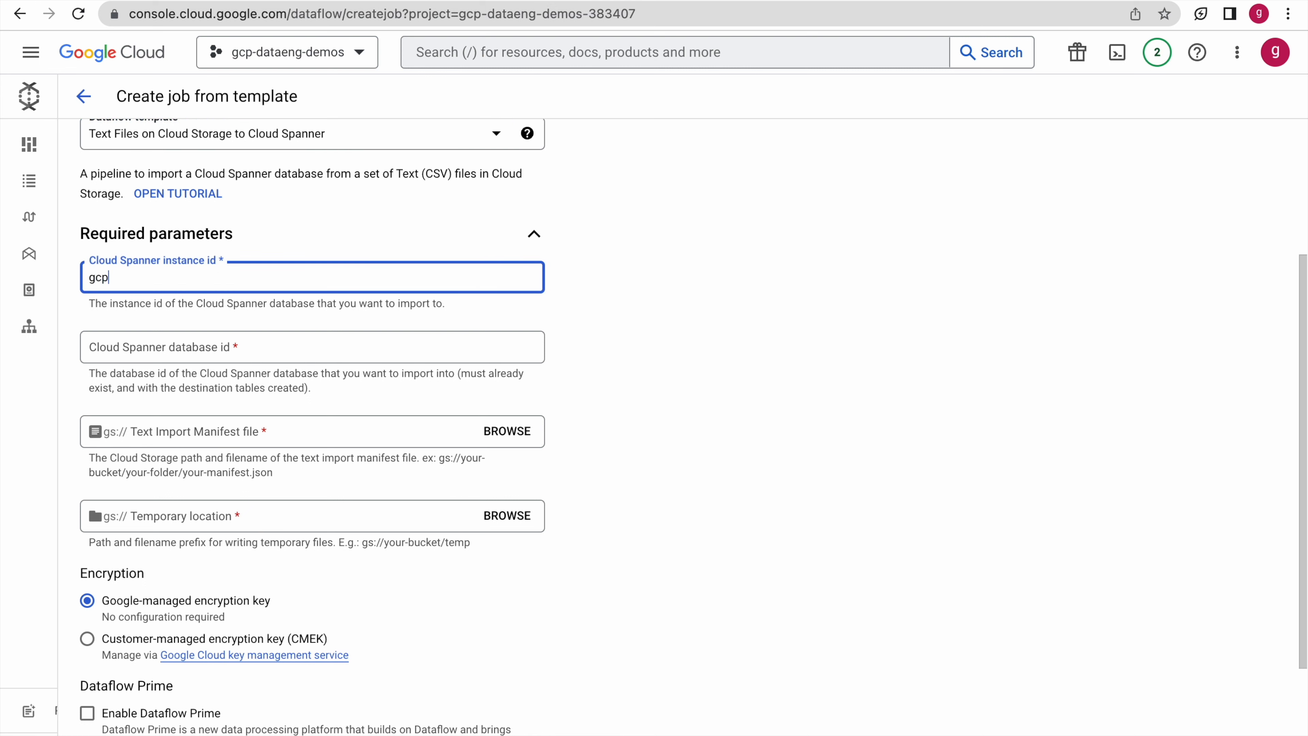
{"action": "type", "text": "-demos"}
{"action": "left_click", "coordinate": [154, 347]}
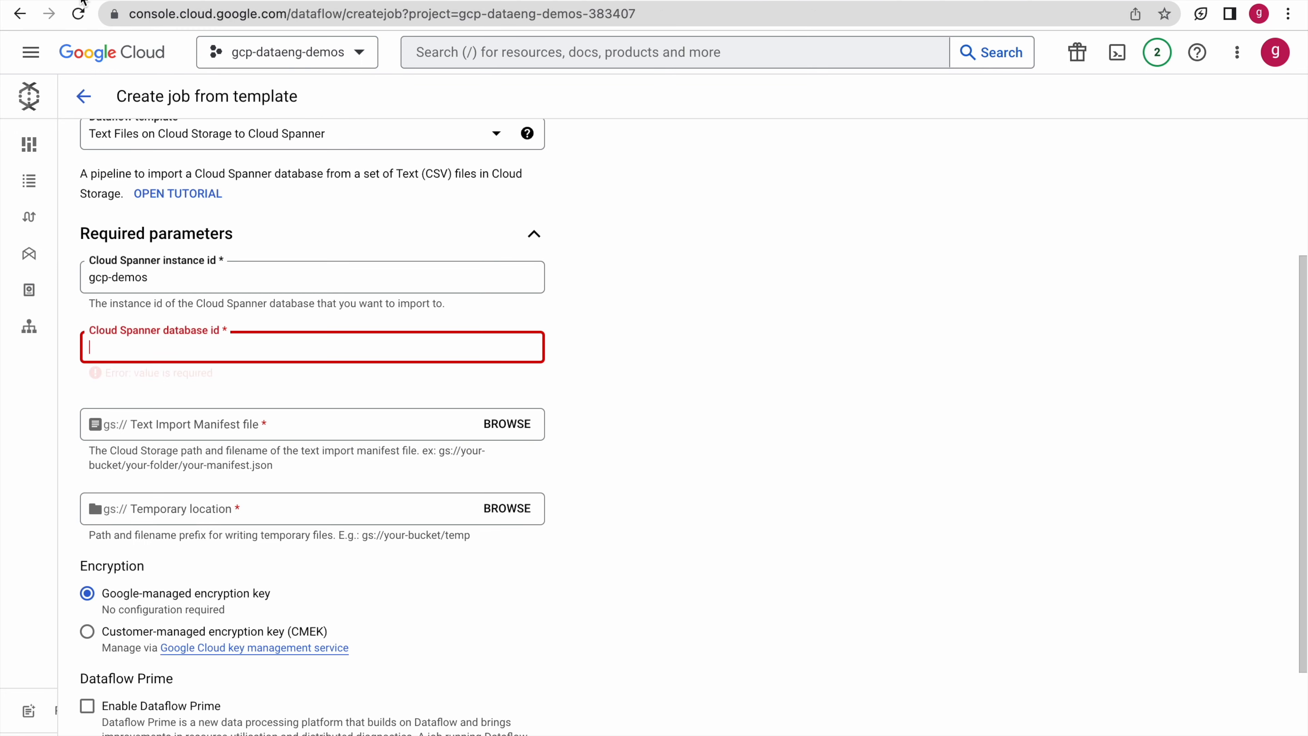
{"action": "type", "text": "taxi"}
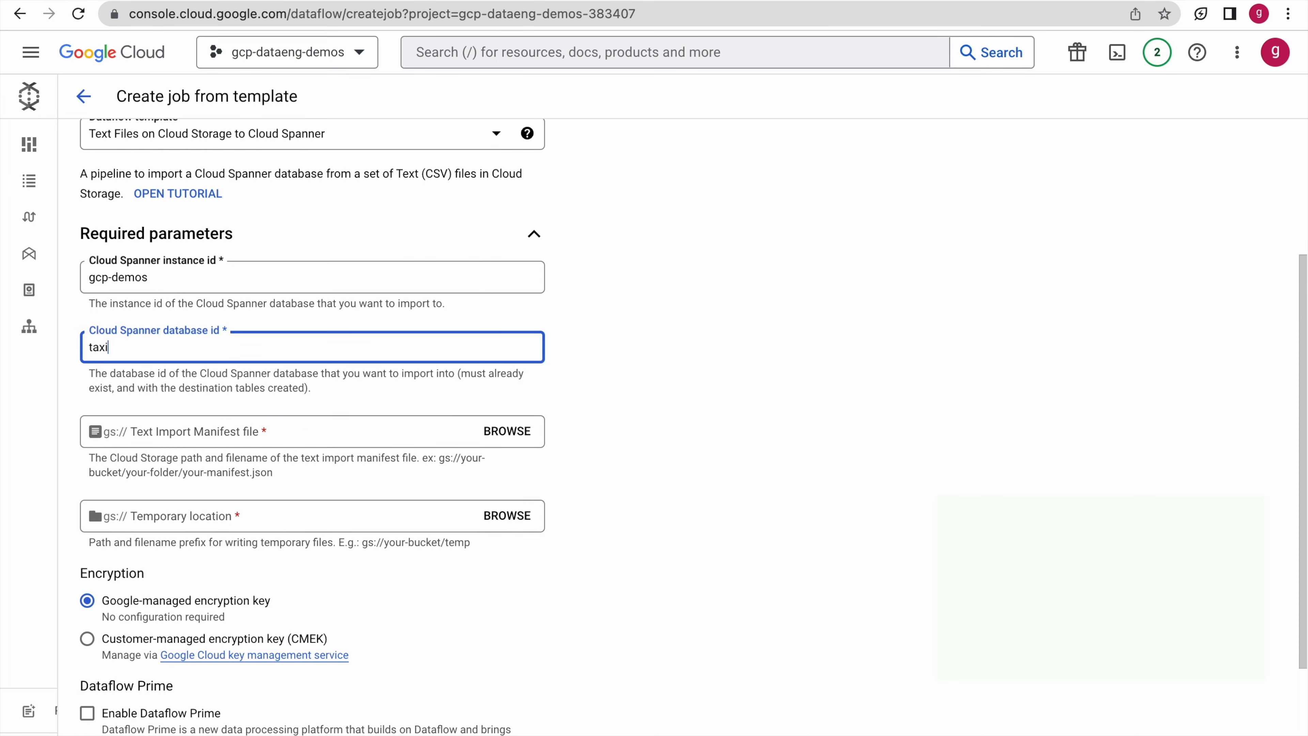
{"action": "type", "text": "_demo"}
{"action": "left_click", "coordinate": [689, 500]}
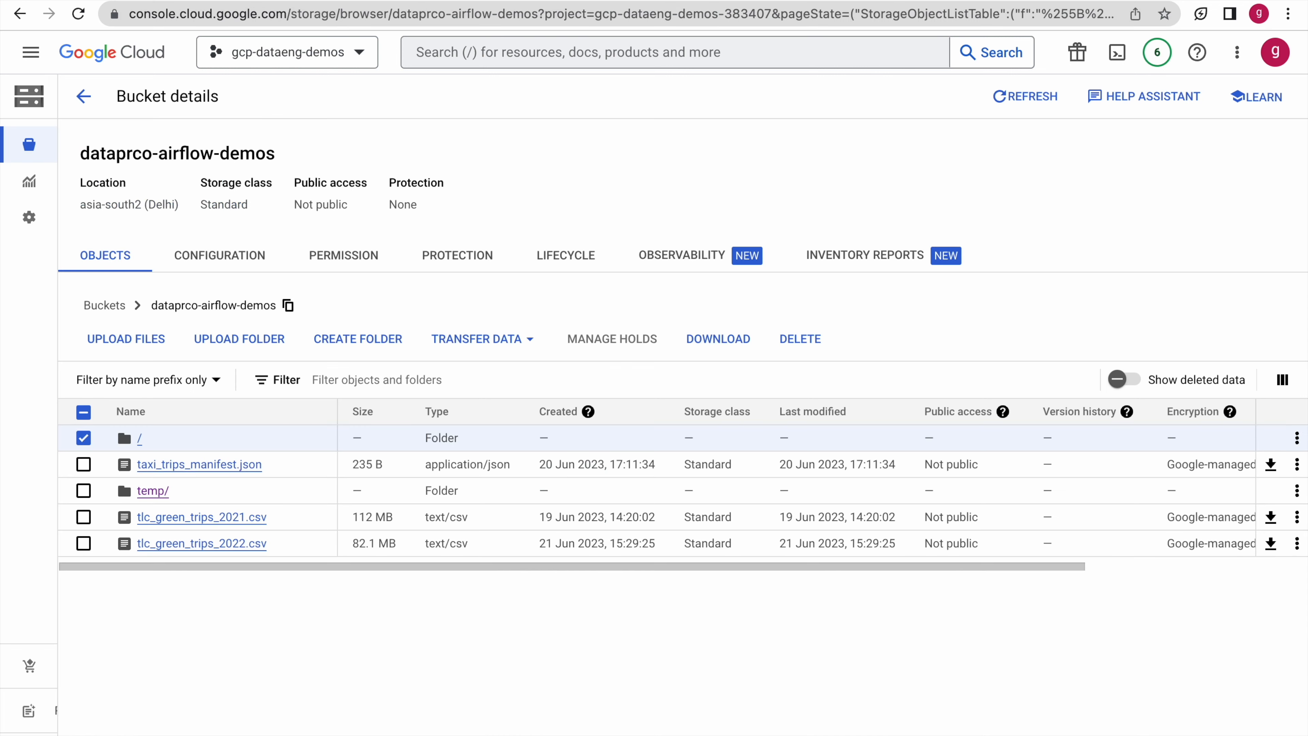
Copy the path of taxi_trips_manifest.json from the dataprco-airflow-demos bucket and enter it as the job's text import manifest file
{"action": "left_click", "coordinate": [233, 467]}
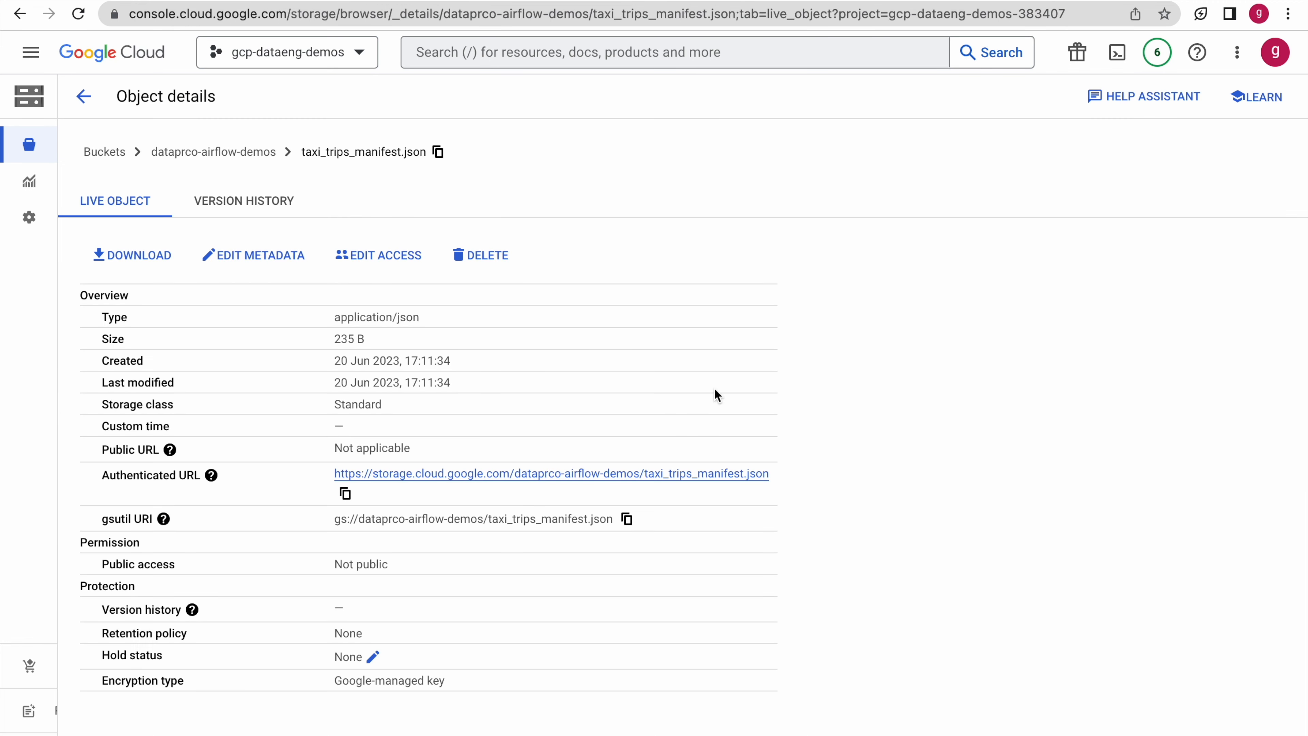
{"action": "left_click", "coordinate": [438, 152]}
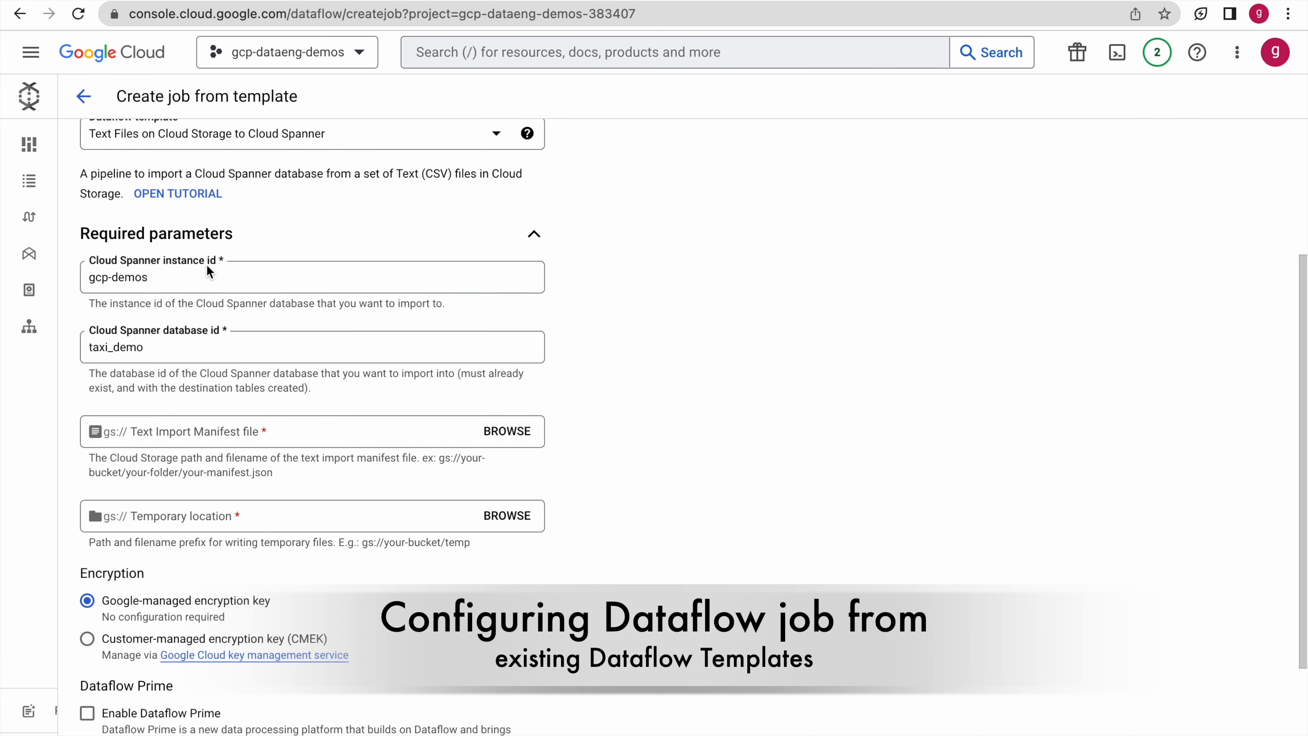
{"action": "left_click", "coordinate": [146, 435]}
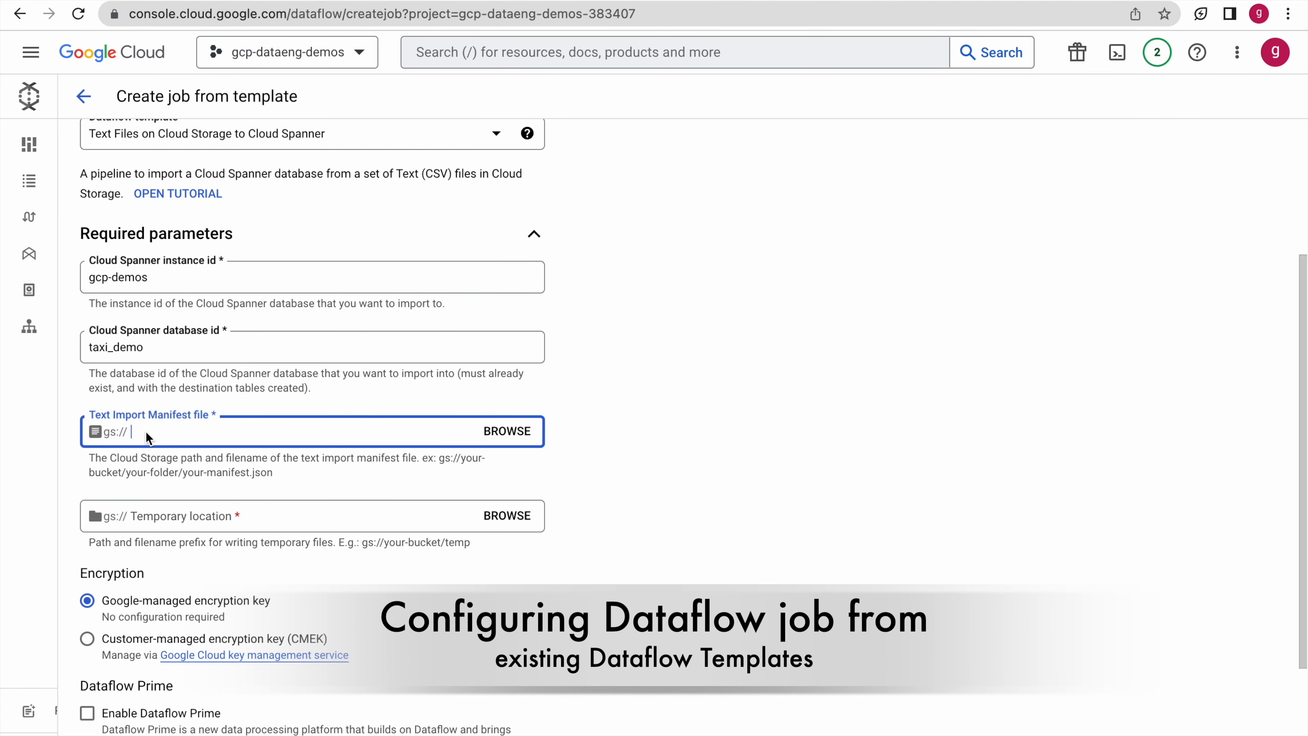
{"action": "key", "text": "ctrl+v"}
{"action": "left_click", "coordinate": [636, 459]}
Set the job's temporary location to dataprco-airflow-demos/temp
{"action": "scroll", "coordinate": [637, 457], "scroll_direction": "down", "scroll_amount": 1}
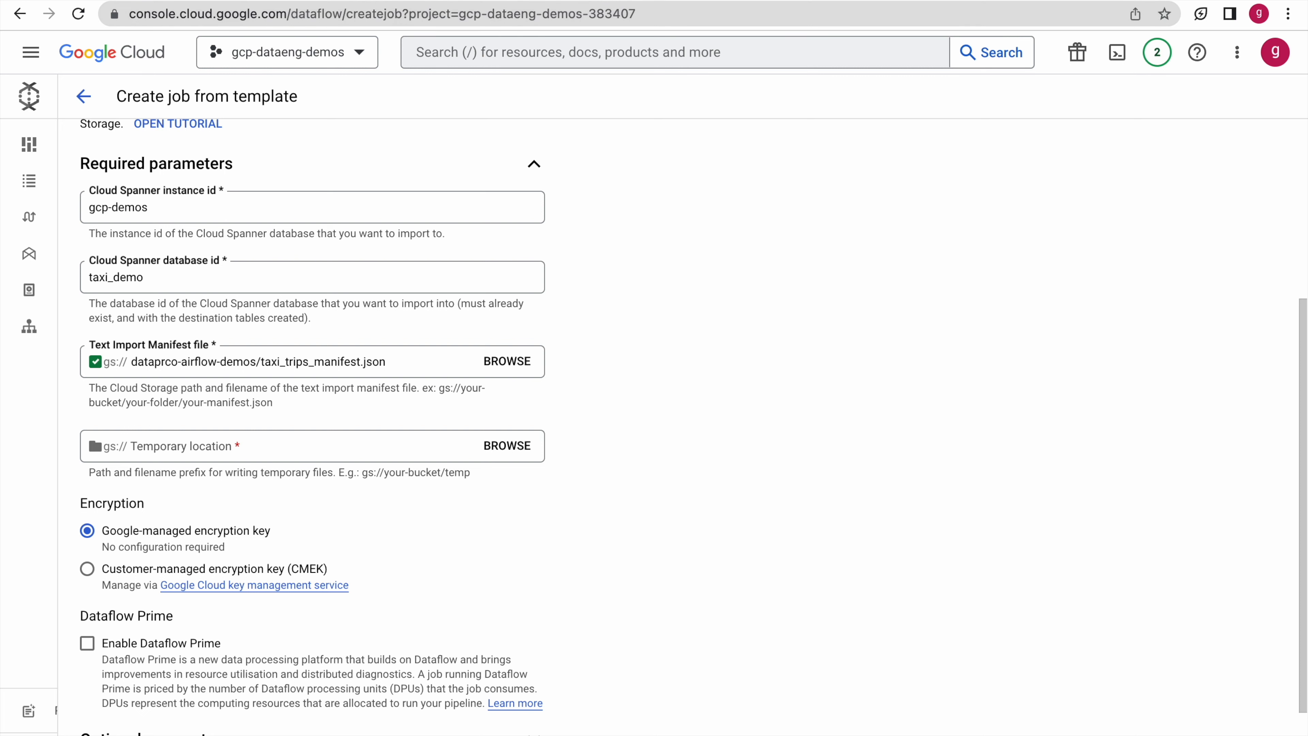
{"action": "left_click", "coordinate": [391, 1]}
{"action": "left_click", "coordinate": [84, 98]}
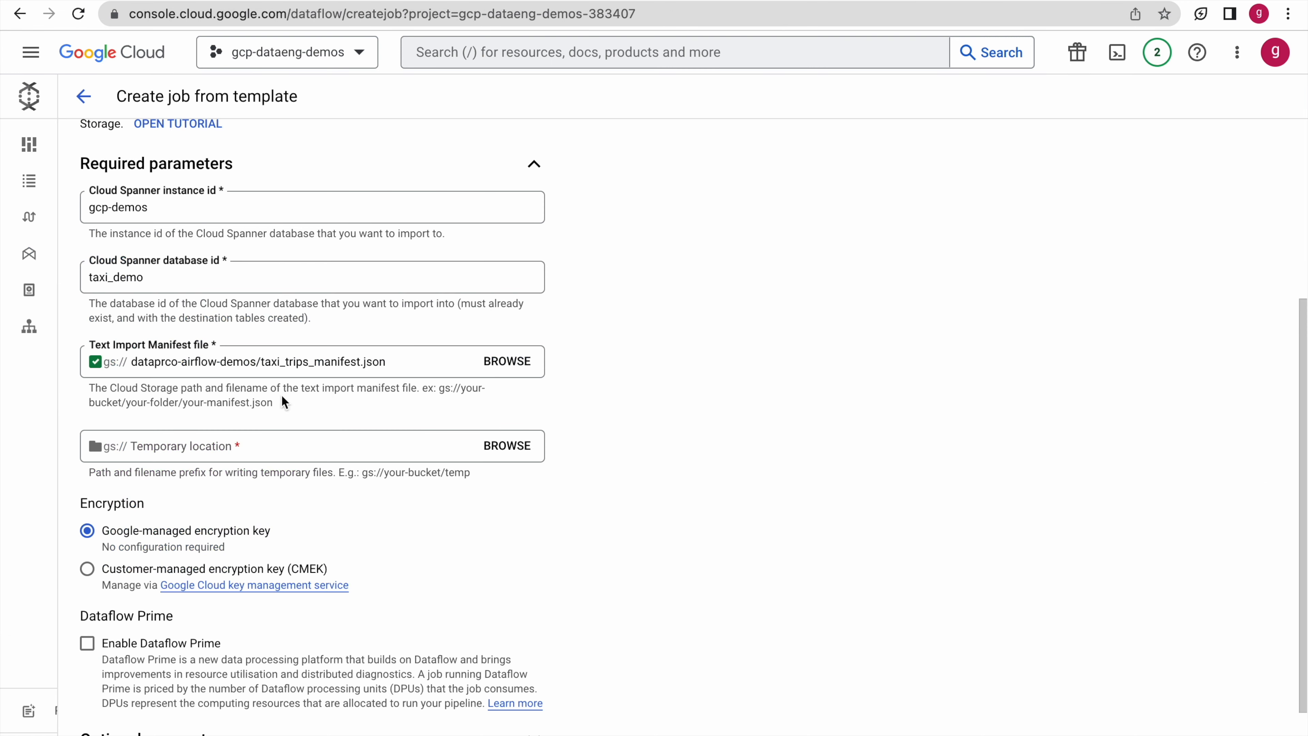
{"action": "left_click", "coordinate": [281, 444]}
{"action": "key", "text": "ctrl+v"}
{"action": "left_click", "coordinate": [535, 578]}
Expand the optional parameters and set the number of workers to 7
{"action": "scroll", "coordinate": [537, 577], "scroll_direction": "down", "scroll_amount": 1}
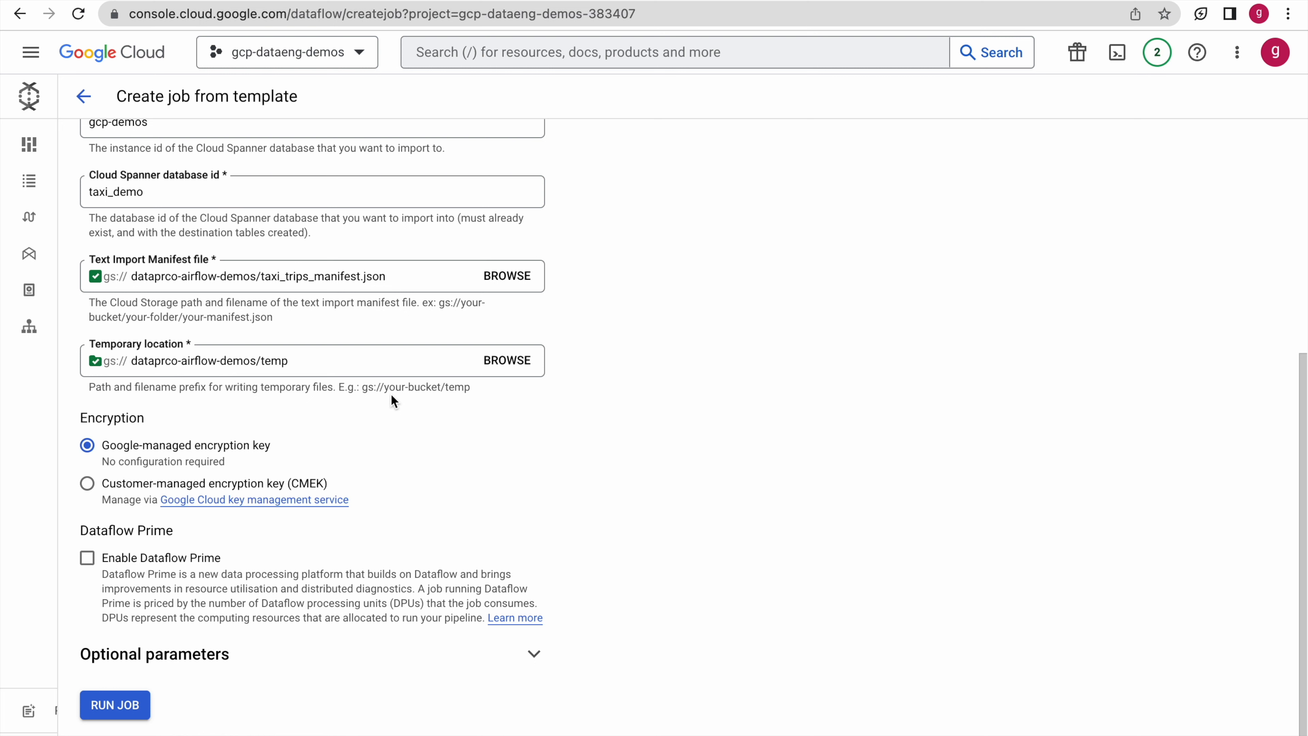
{"action": "scroll", "coordinate": [380, 414], "scroll_direction": "down", "scroll_amount": 1}
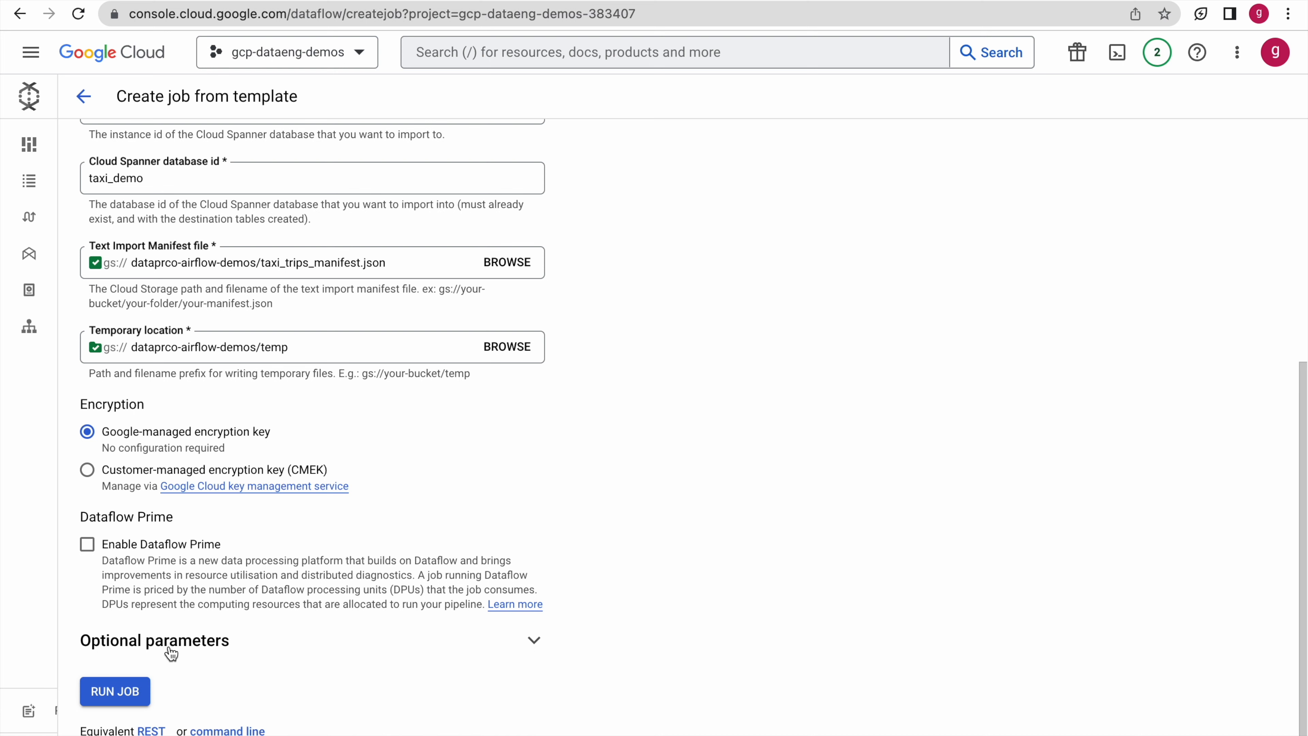
{"action": "left_click", "coordinate": [536, 644]}
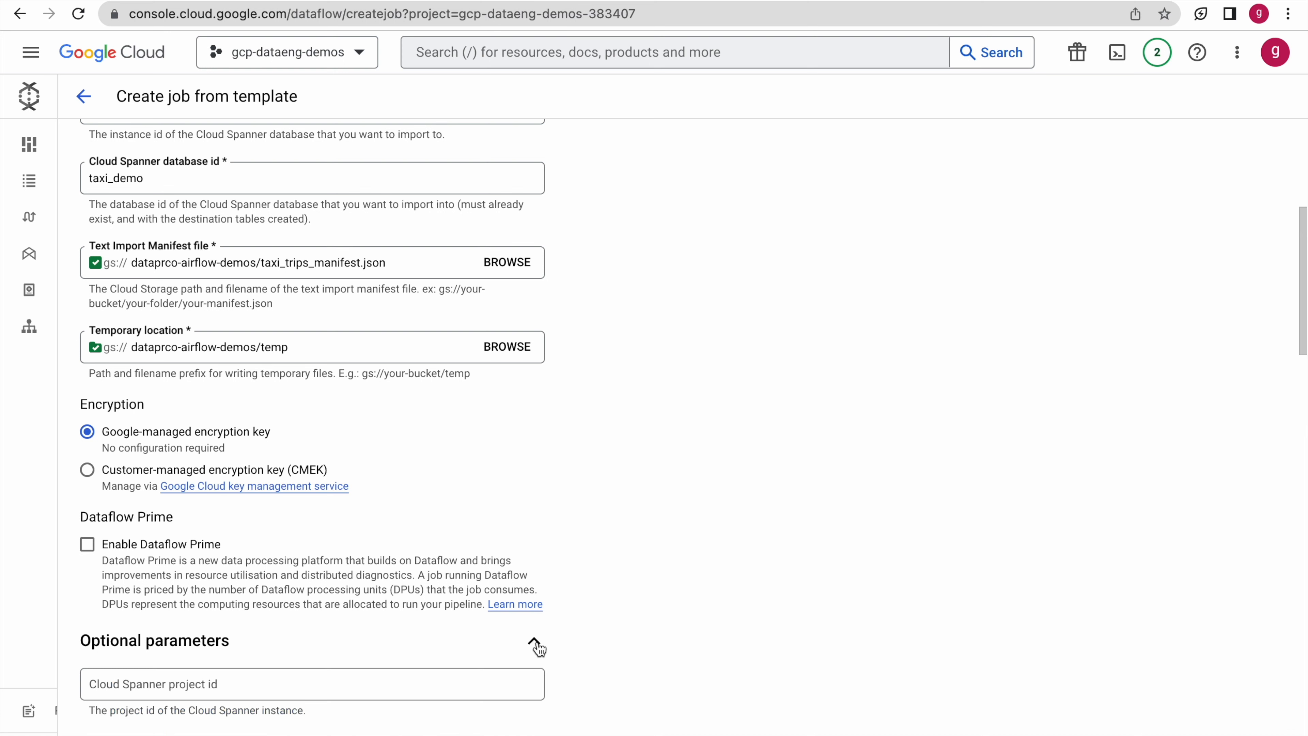
{"action": "scroll", "coordinate": [690, 607], "scroll_direction": "down", "scroll_amount": 5}
{"action": "scroll", "coordinate": [690, 604], "scroll_direction": "down", "scroll_amount": 8}
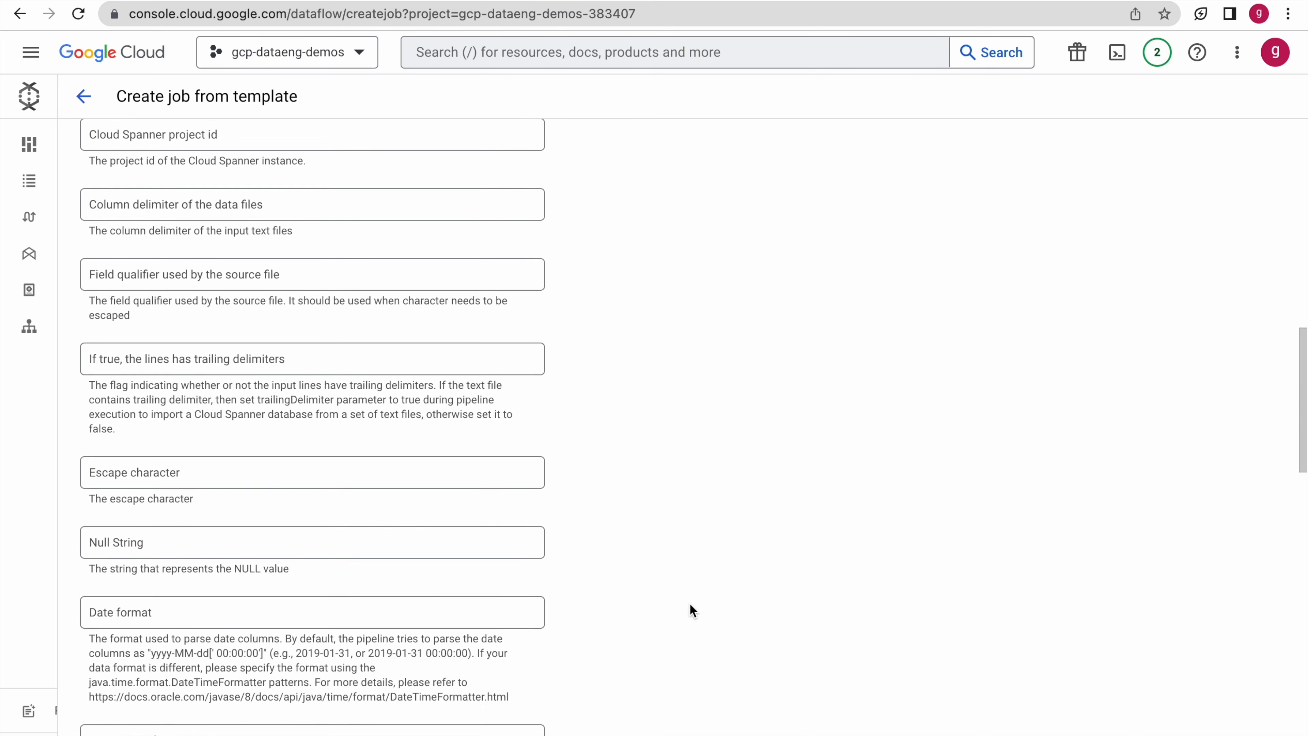
{"action": "scroll", "coordinate": [690, 604], "scroll_direction": "down", "scroll_amount": 3}
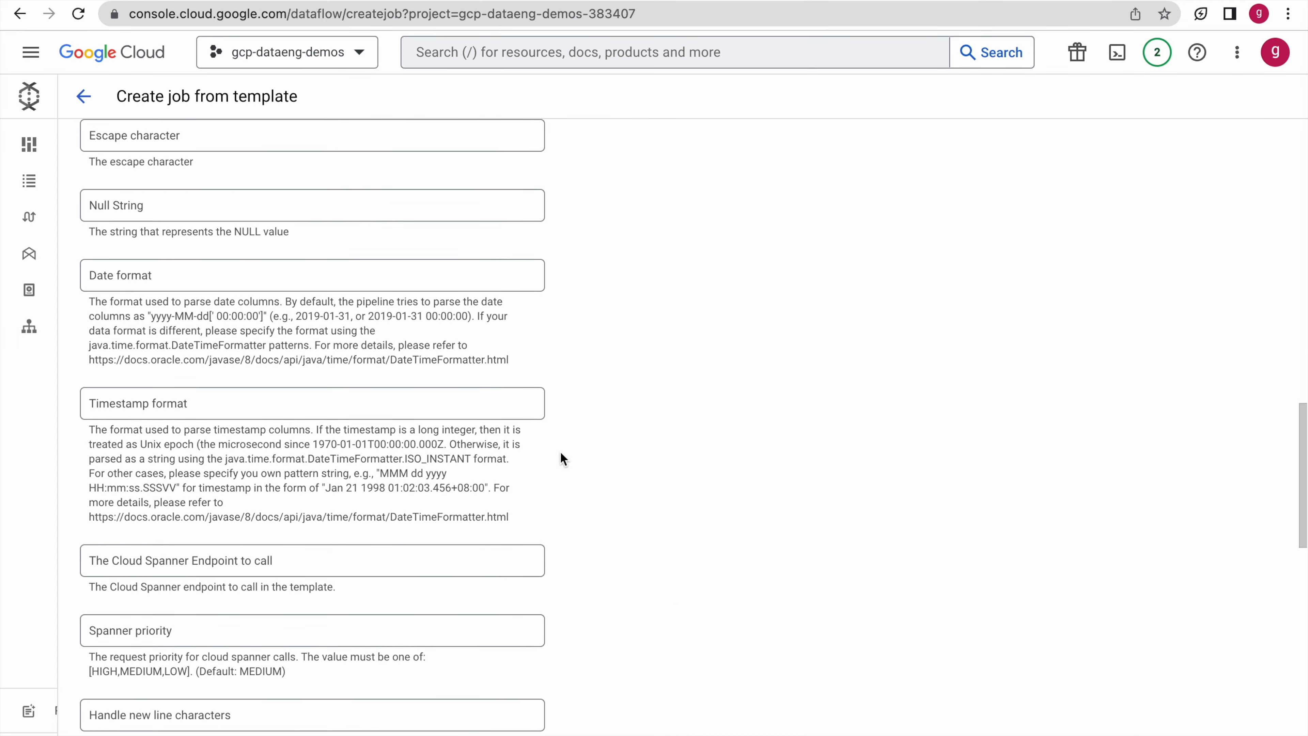
{"action": "scroll", "coordinate": [563, 458], "scroll_direction": "down", "scroll_amount": 10}
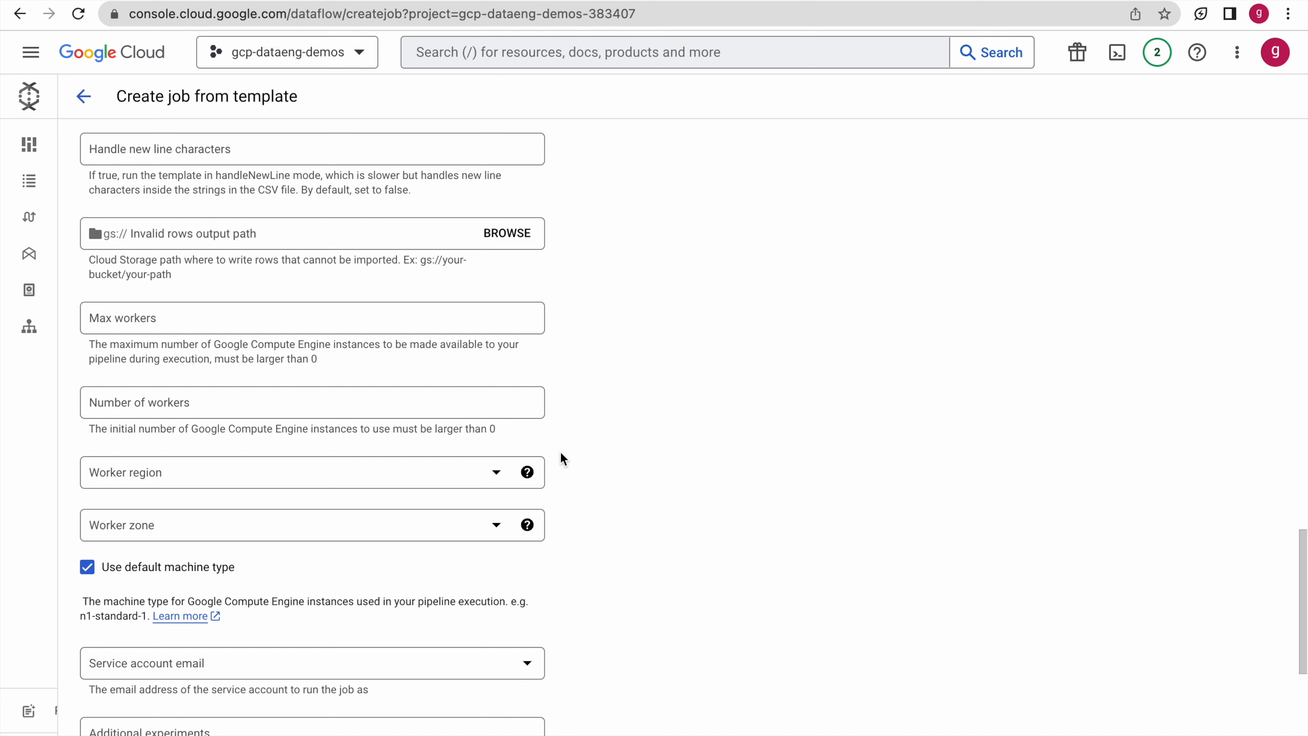
{"action": "scroll", "coordinate": [245, 325], "scroll_direction": "up", "scroll_amount": 2}
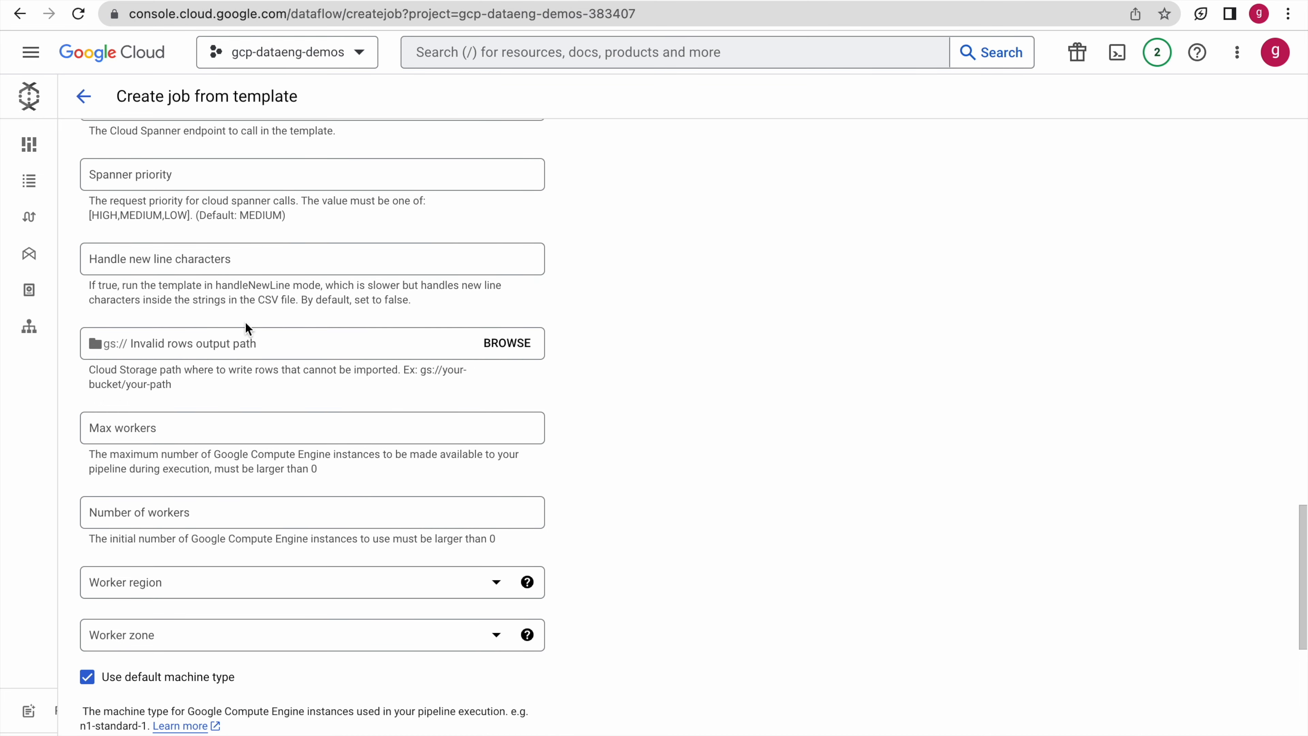
{"action": "left_click", "coordinate": [187, 512]}
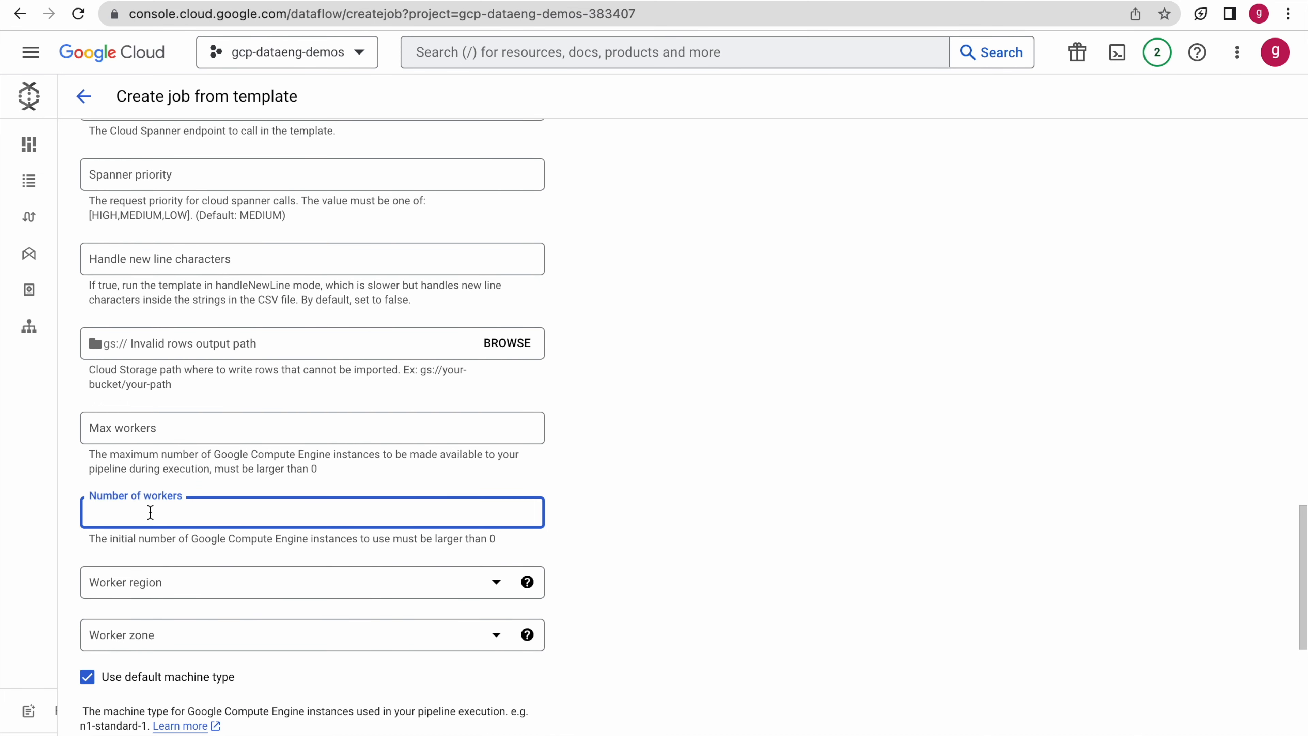
{"action": "type", "text": "7"}
{"action": "left_click", "coordinate": [769, 484]}
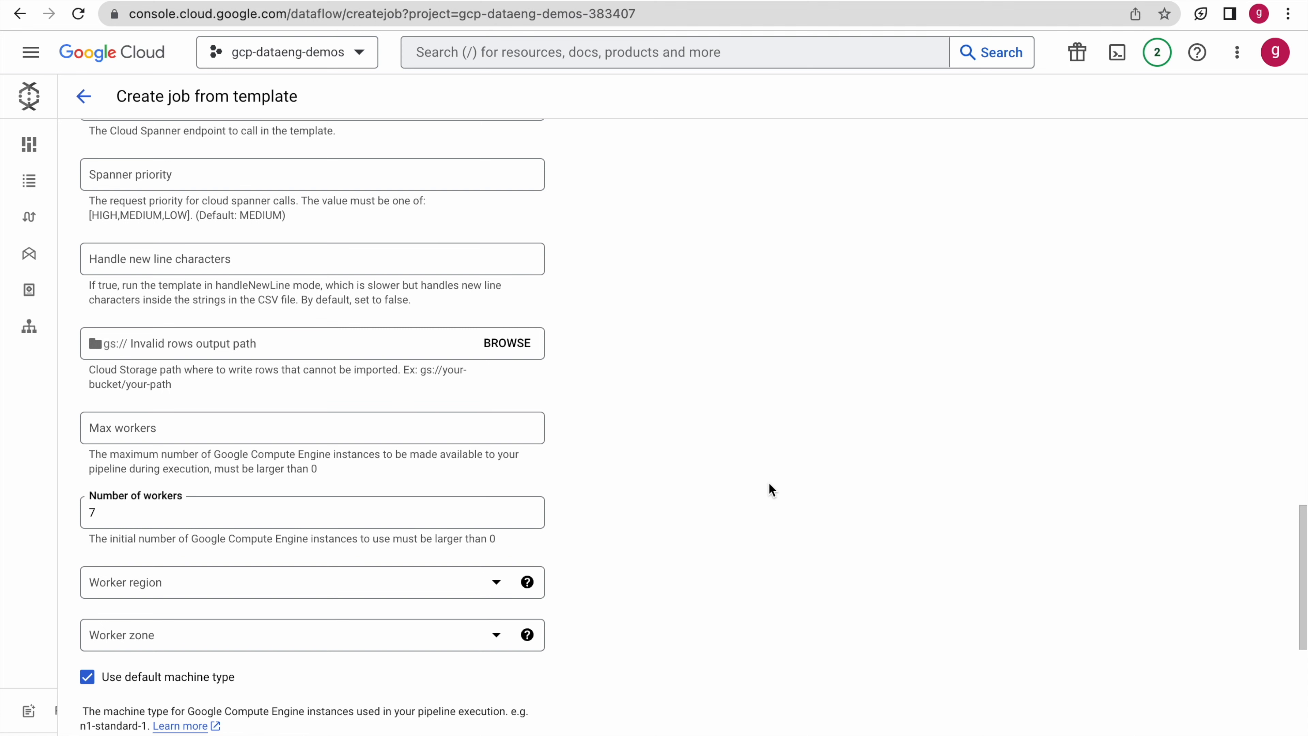
Check the remaining job settings, run the job, and open gcs_to_spanner_test123 from the jobs list
{"action": "scroll", "coordinate": [771, 488], "scroll_direction": "down", "scroll_amount": 2}
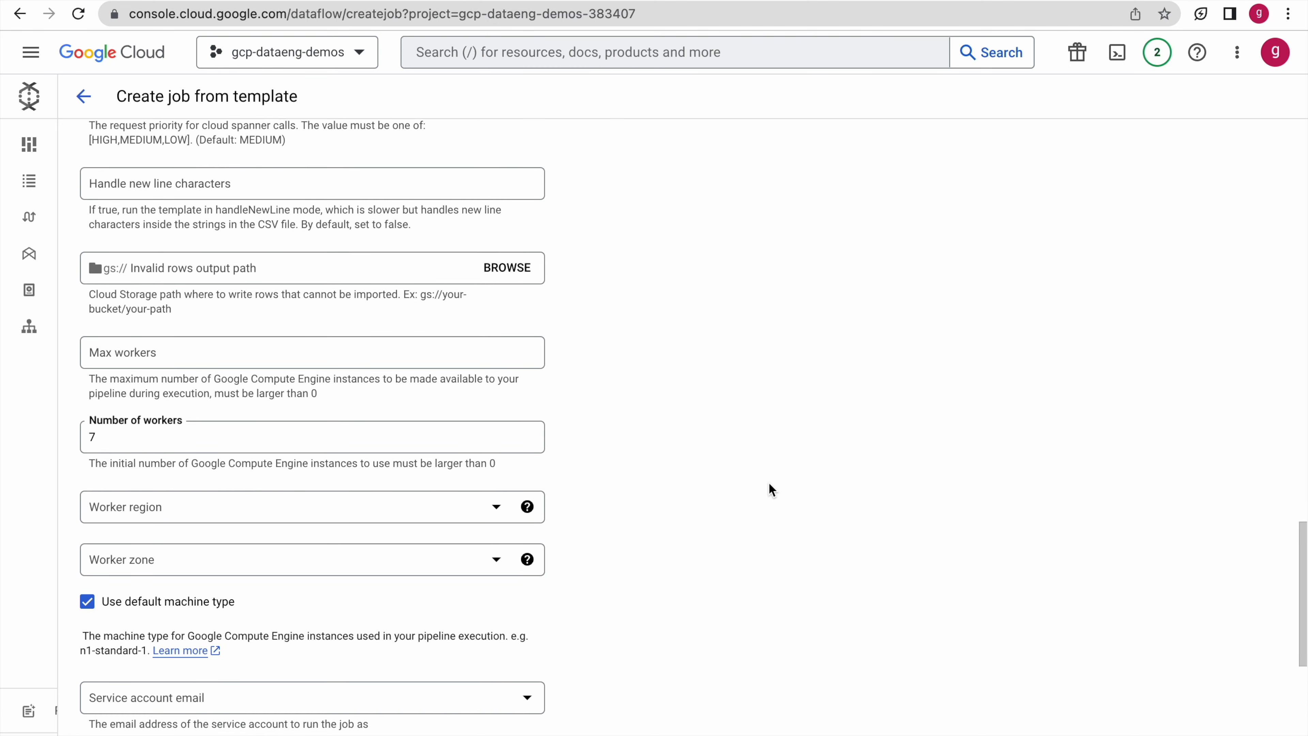
{"action": "scroll", "coordinate": [771, 488], "scroll_direction": "down", "scroll_amount": 10}
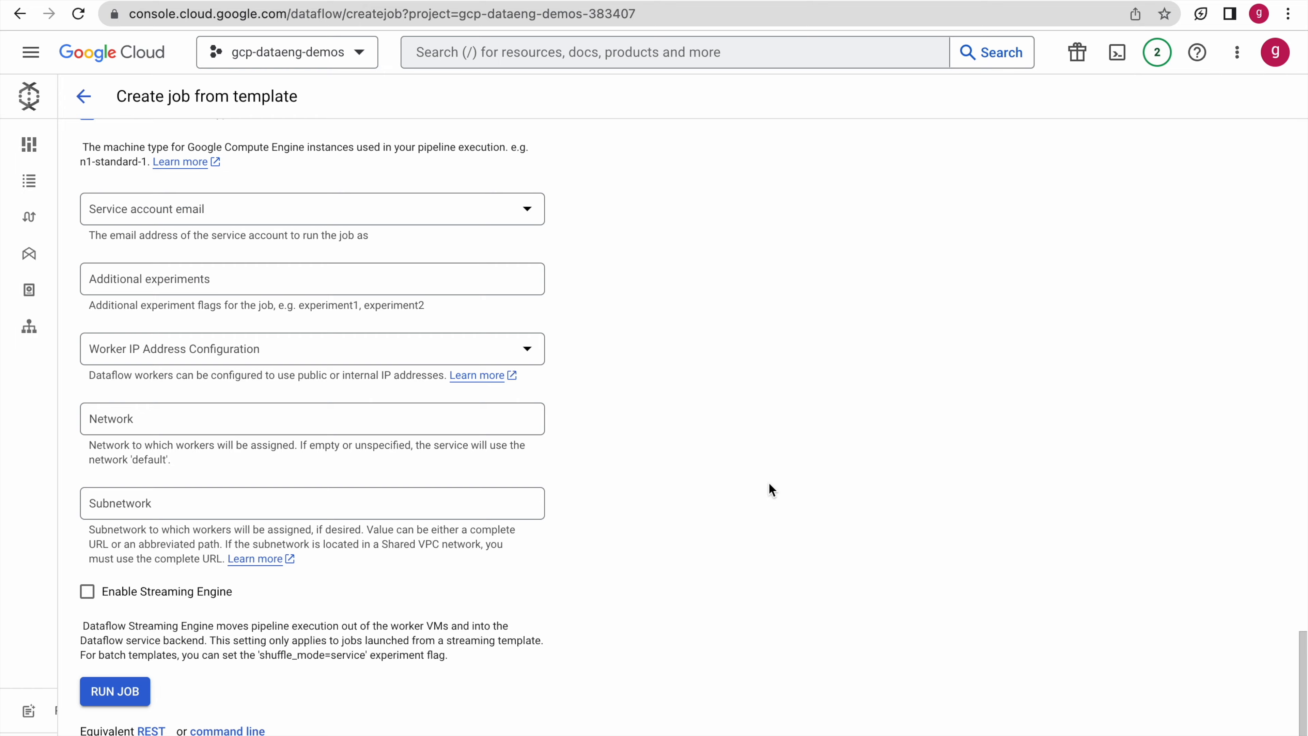
{"action": "scroll", "coordinate": [770, 488], "scroll_direction": "up", "scroll_amount": 20}
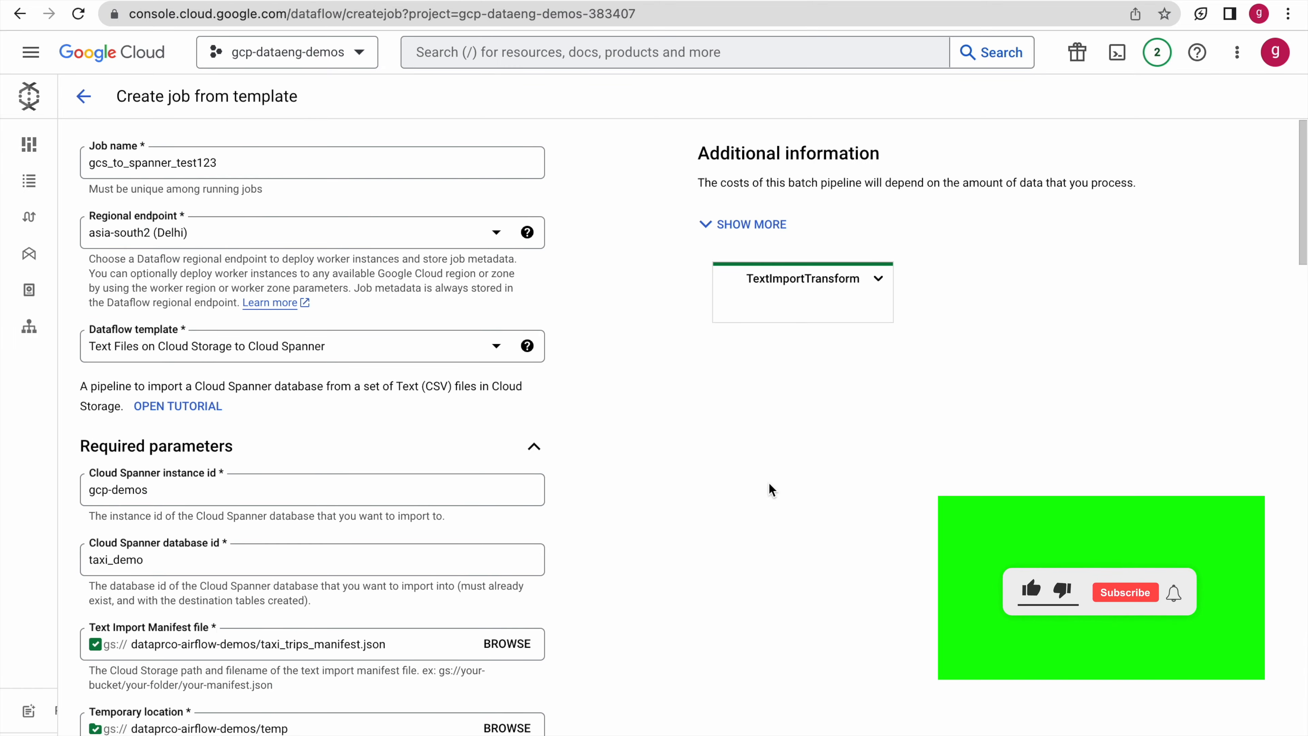
{"action": "scroll", "coordinate": [771, 489], "scroll_direction": "down", "scroll_amount": 20}
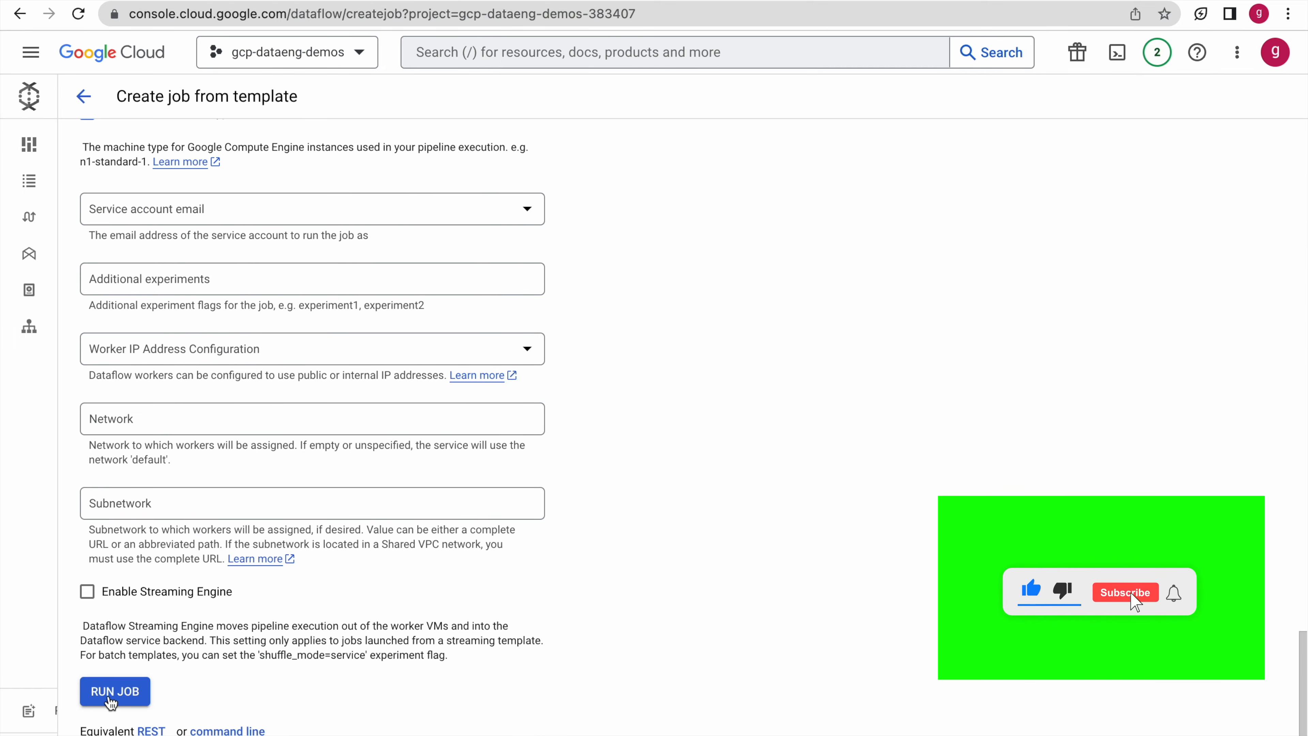
{"action": "left_click", "coordinate": [110, 691]}
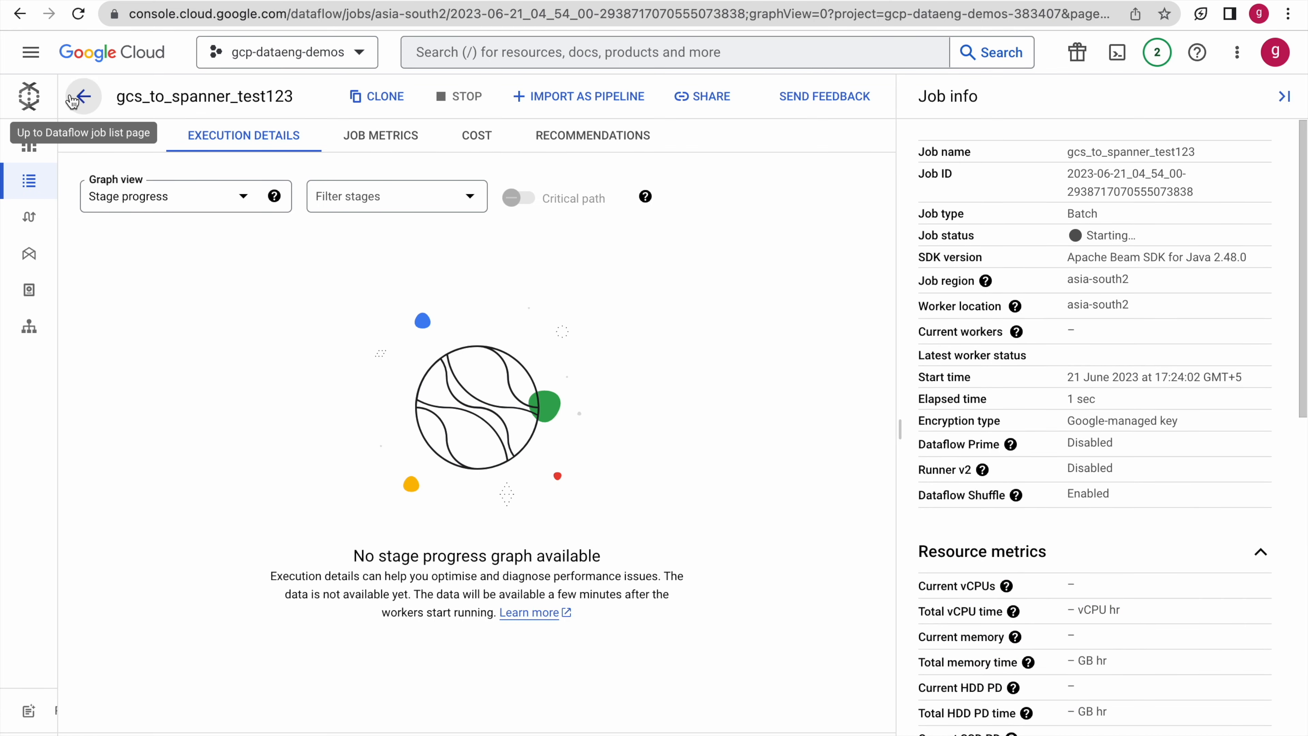
{"action": "left_click", "coordinate": [83, 97]}
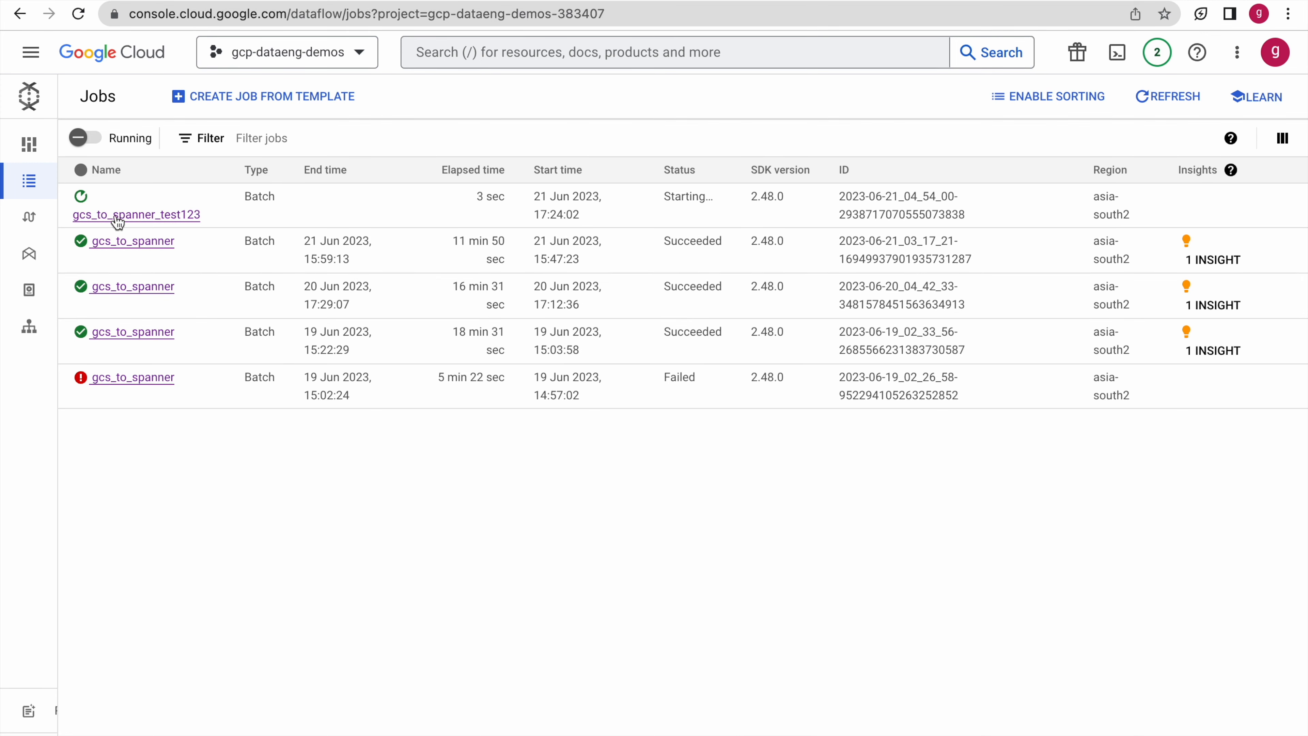
{"action": "left_click", "coordinate": [147, 215]}
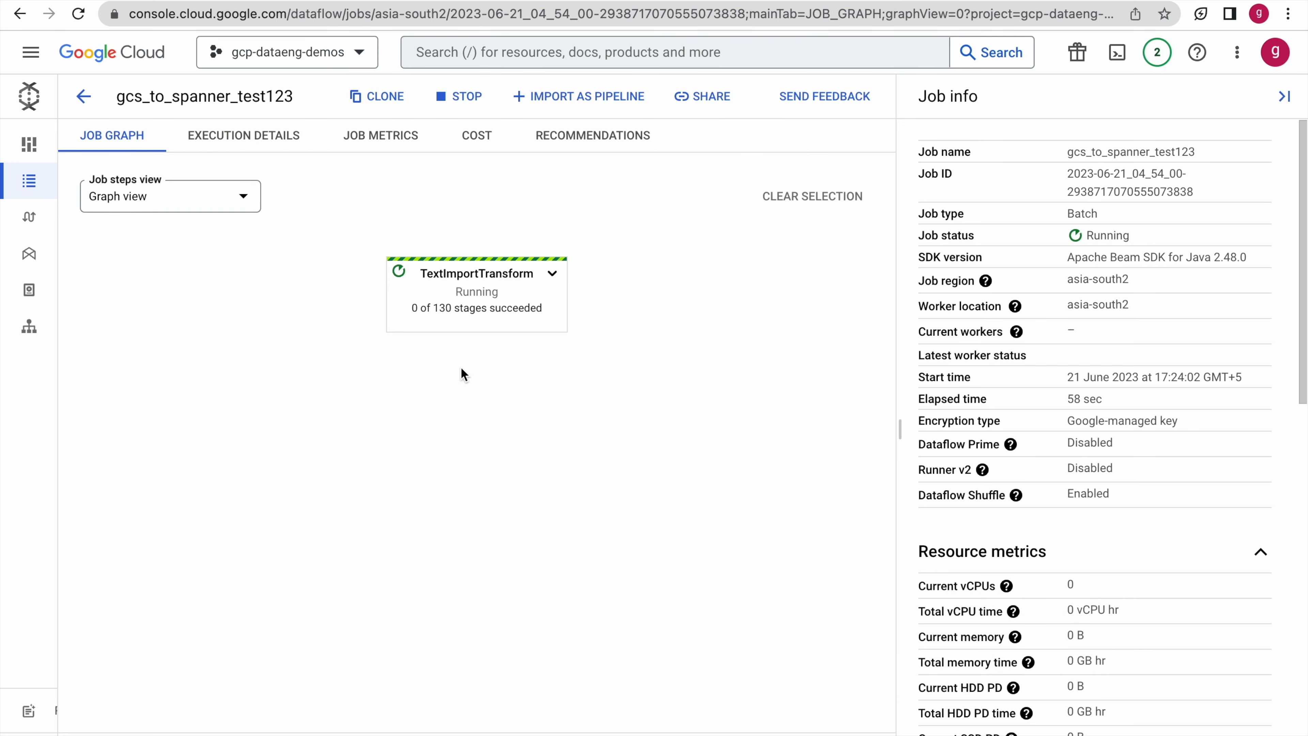
Expand TextImportTransform in the job graph and examine its stages down to the store and reshuffle stages
{"action": "left_click", "coordinate": [554, 277]}
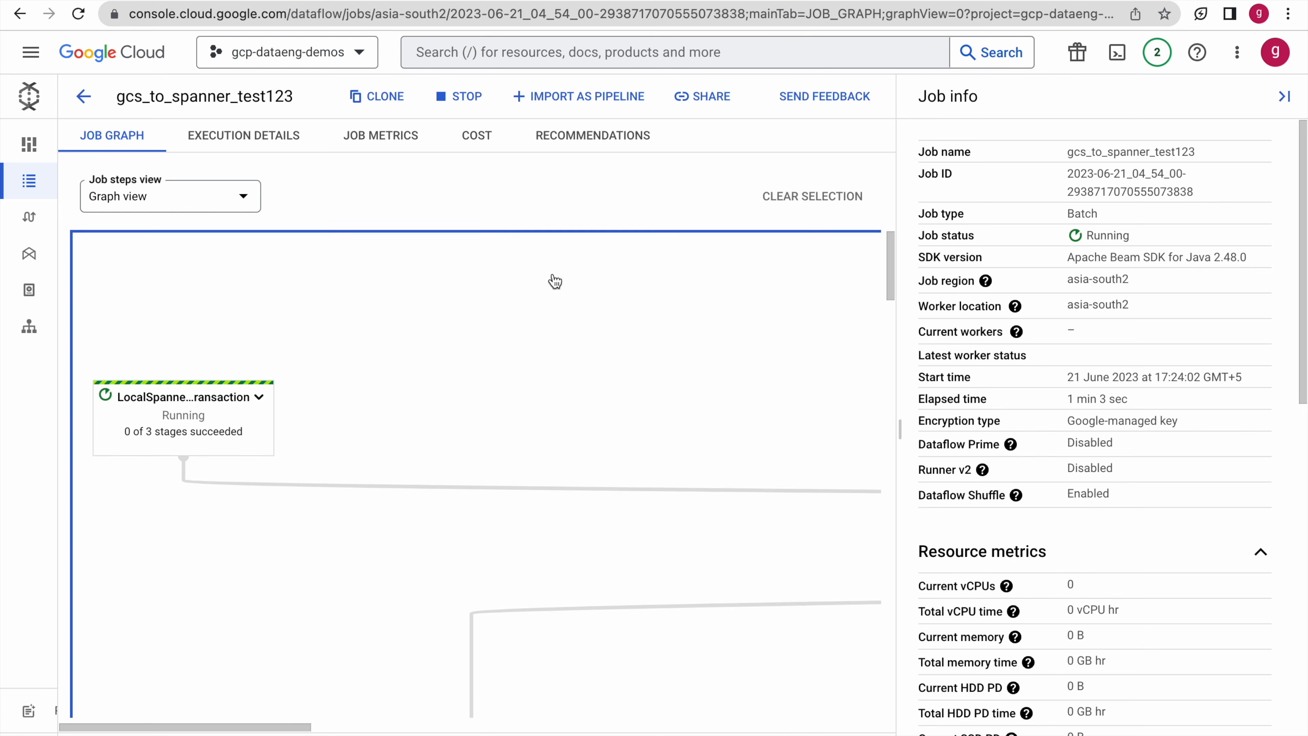
{"action": "scroll", "coordinate": [554, 281], "scroll_direction": "down", "scroll_amount": 10}
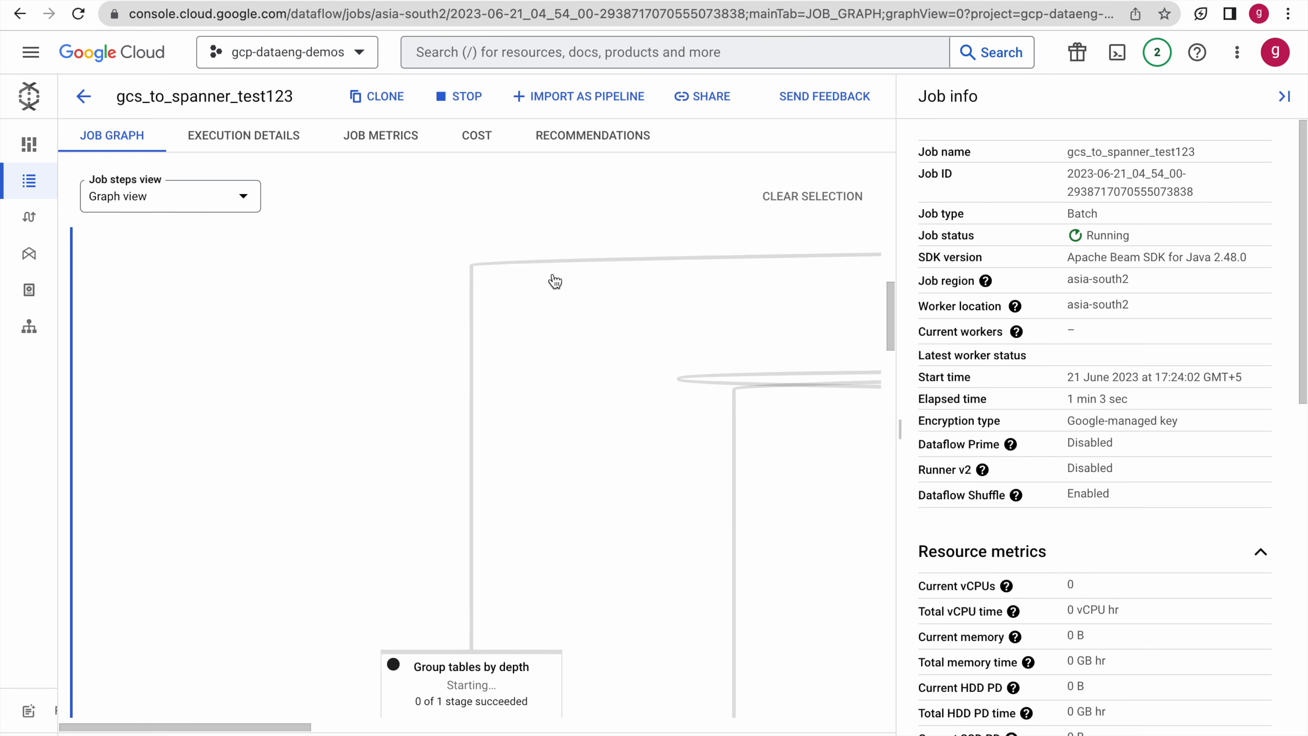
{"action": "scroll", "coordinate": [554, 281], "scroll_direction": "down", "scroll_amount": 2}
{"action": "scroll", "coordinate": [554, 281], "scroll_direction": "up", "scroll_amount": 10}
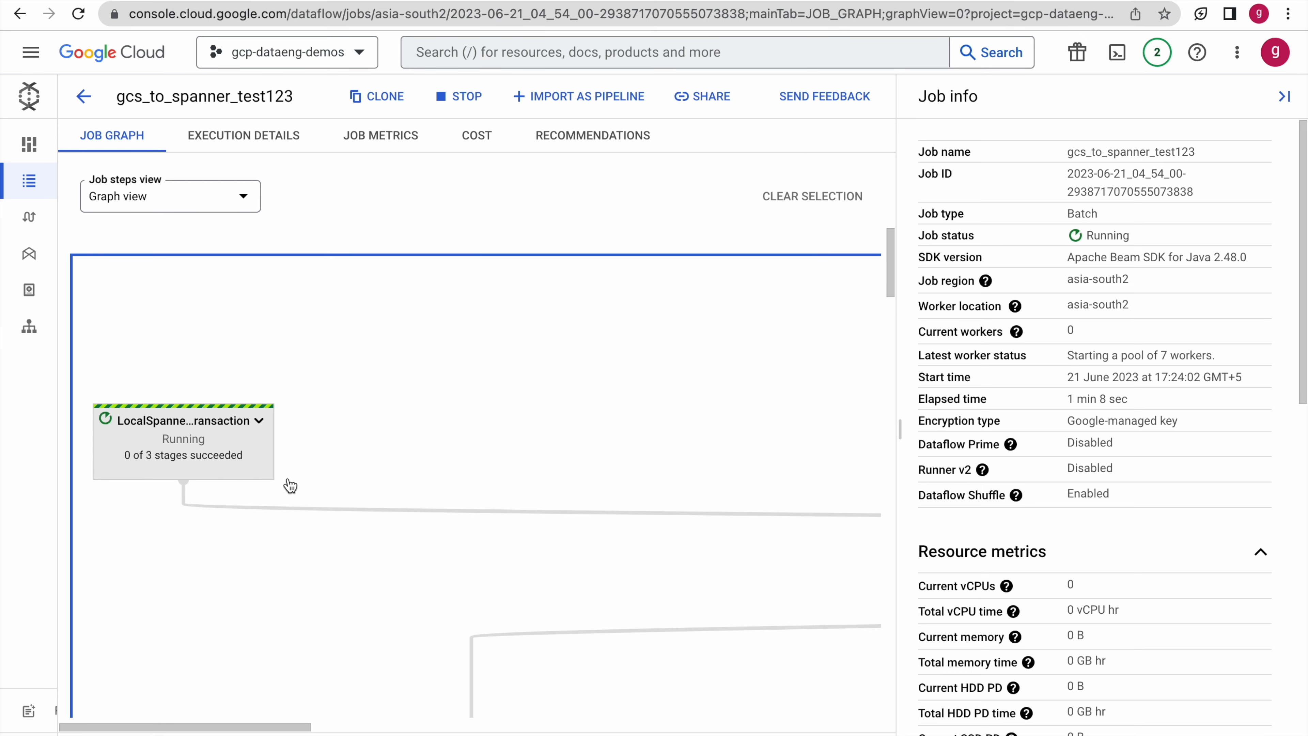
{"action": "scroll", "coordinate": [359, 492], "scroll_direction": "down", "scroll_amount": 4}
{"action": "scroll", "coordinate": [359, 491], "scroll_direction": "down", "scroll_amount": 18}
{"action": "scroll", "coordinate": [359, 491], "scroll_direction": "up", "scroll_amount": 5}
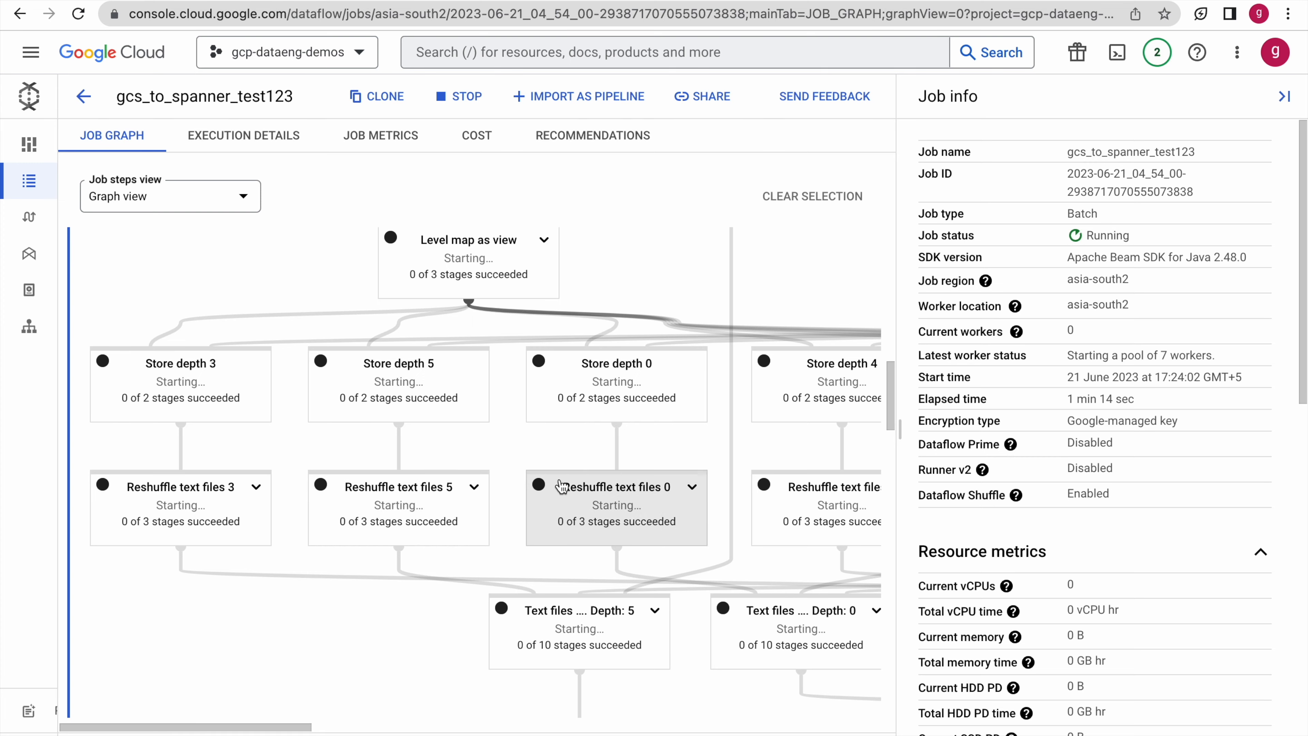
Examine the parallel reshuffle and text file stages for each depth, and the stages below them, in the expanded graph
{"action": "scroll", "coordinate": [561, 486], "scroll_direction": "right", "scroll_amount": 6}
{"action": "scroll", "coordinate": [561, 487], "scroll_direction": "right", "scroll_amount": 4}
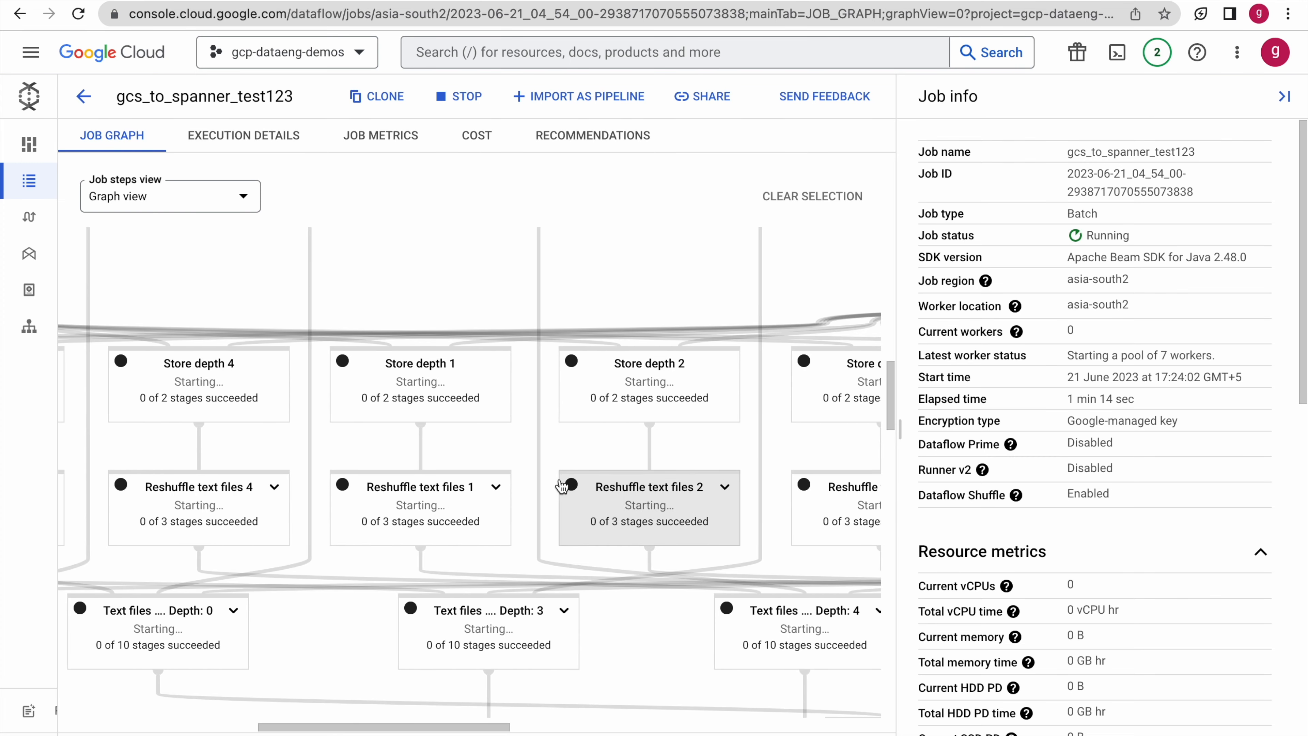
{"action": "scroll", "coordinate": [561, 486], "scroll_direction": "down", "scroll_amount": 8}
{"action": "scroll", "coordinate": [561, 486], "scroll_direction": "down", "scroll_amount": 6}
{"action": "scroll", "coordinate": [561, 486], "scroll_direction": "up", "scroll_amount": 5}
{"action": "scroll", "coordinate": [561, 486], "scroll_direction": "up", "scroll_amount": 3}
{"action": "scroll", "coordinate": [558, 485], "scroll_direction": "down", "scroll_amount": 4}
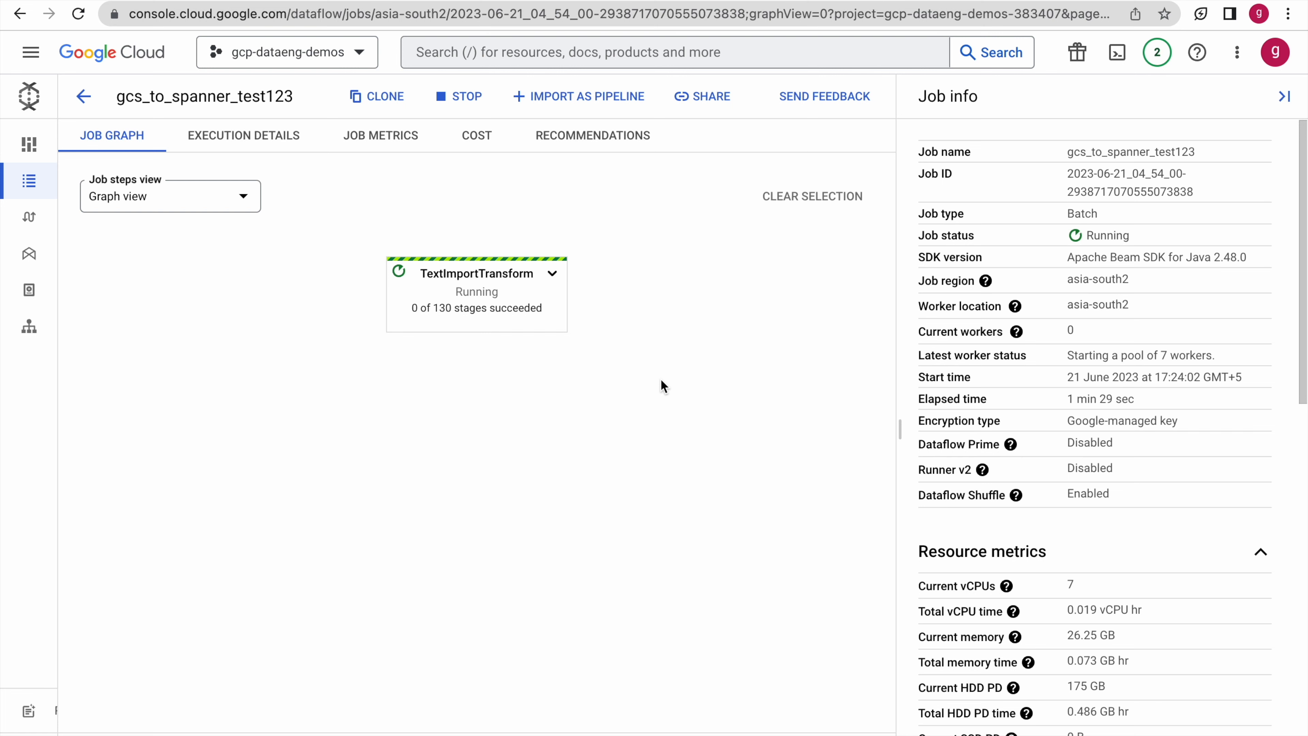
Expand TextImportTransform again, hide the job info, and check the initial stages from Read Dialect through Read manifest file
{"action": "left_click", "coordinate": [552, 1]}
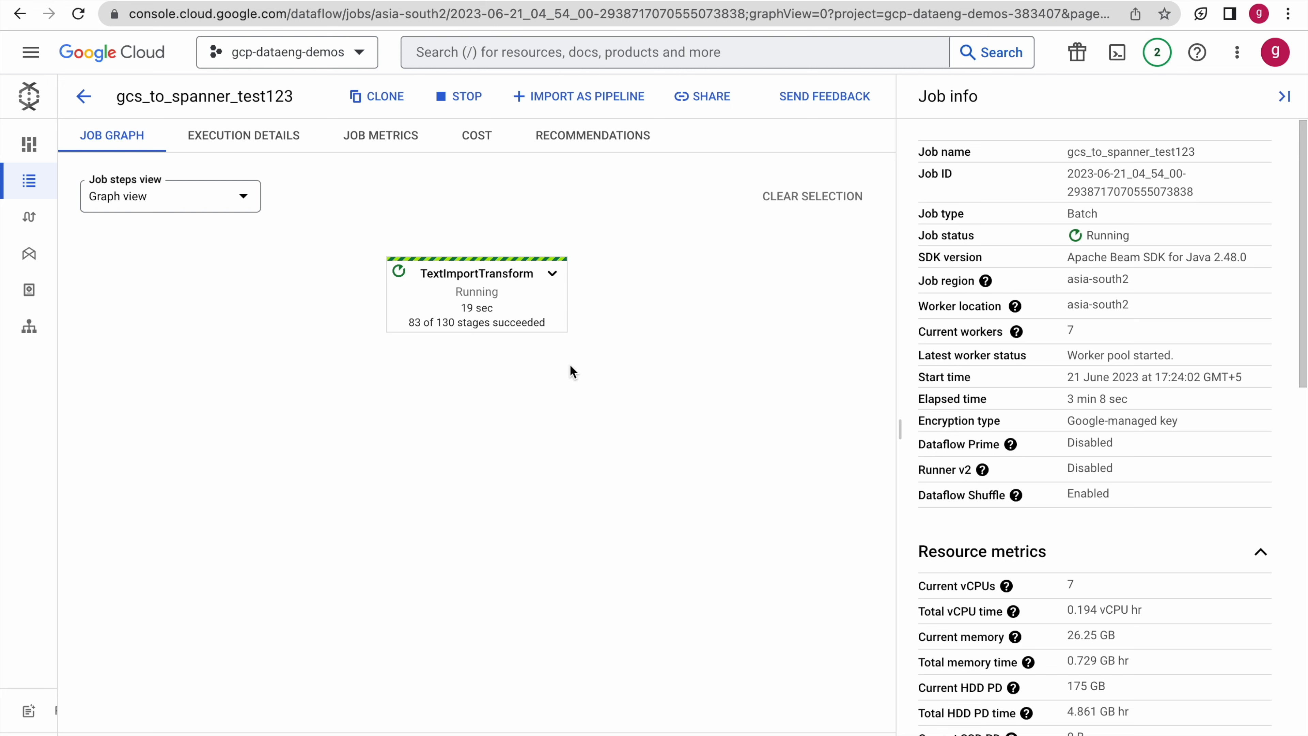
{"action": "left_click", "coordinate": [552, 273]}
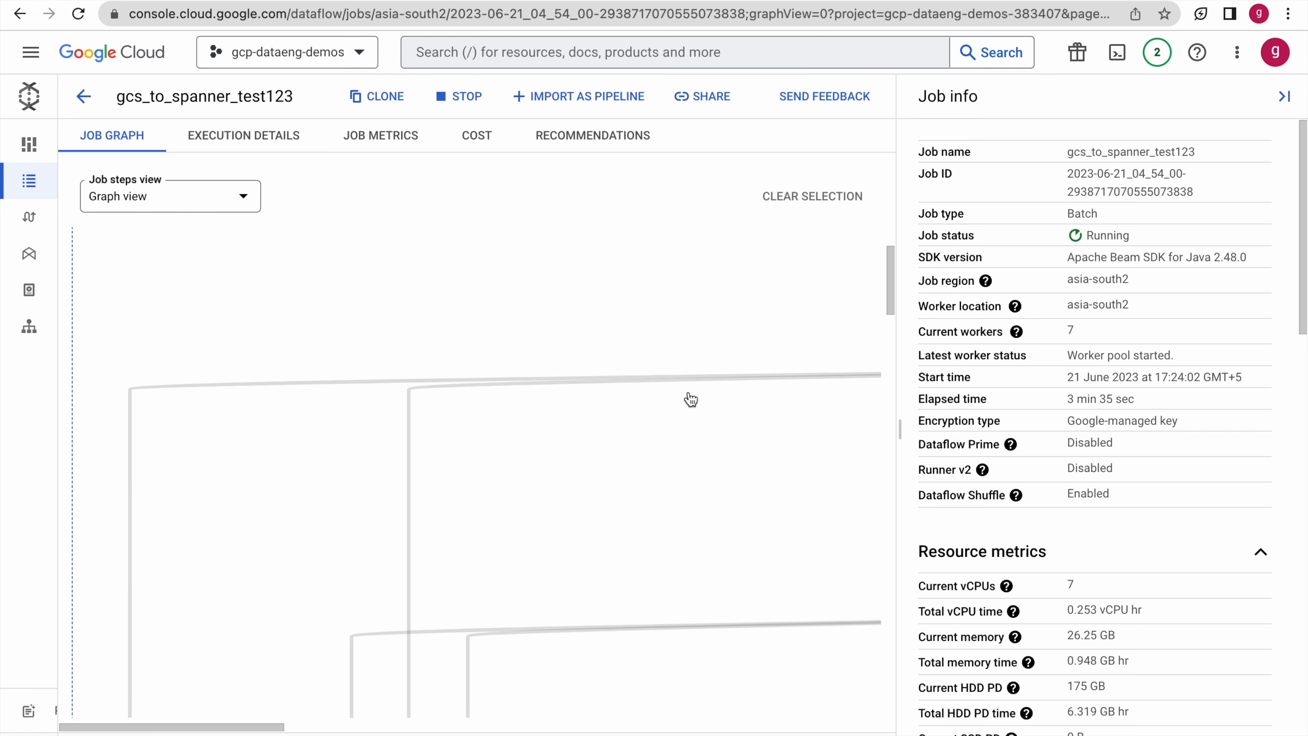
{"action": "left_click", "coordinate": [1283, 92]}
{"action": "scroll", "coordinate": [796, 241], "scroll_direction": "down", "scroll_amount": 1}
{"action": "scroll", "coordinate": [797, 241], "scroll_direction": "up", "scroll_amount": 5}
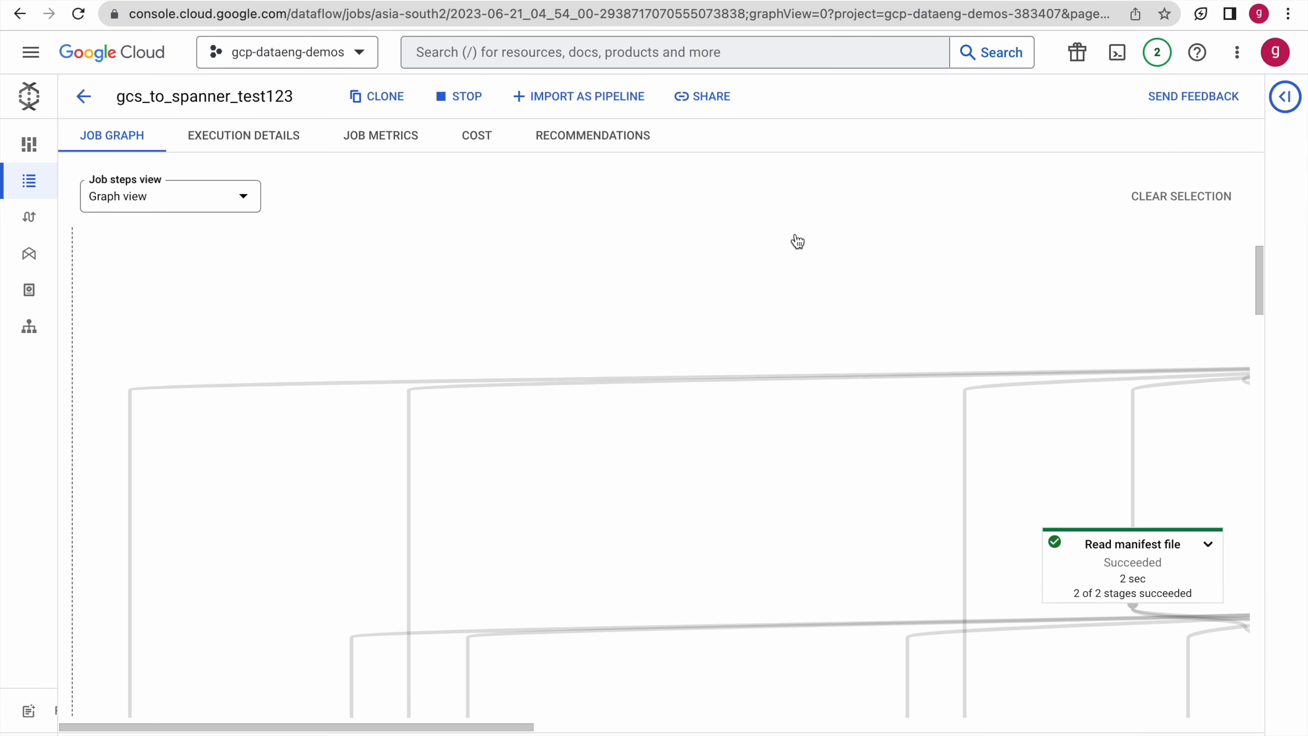
{"action": "scroll", "coordinate": [795, 240], "scroll_direction": "right", "scroll_amount": 10}
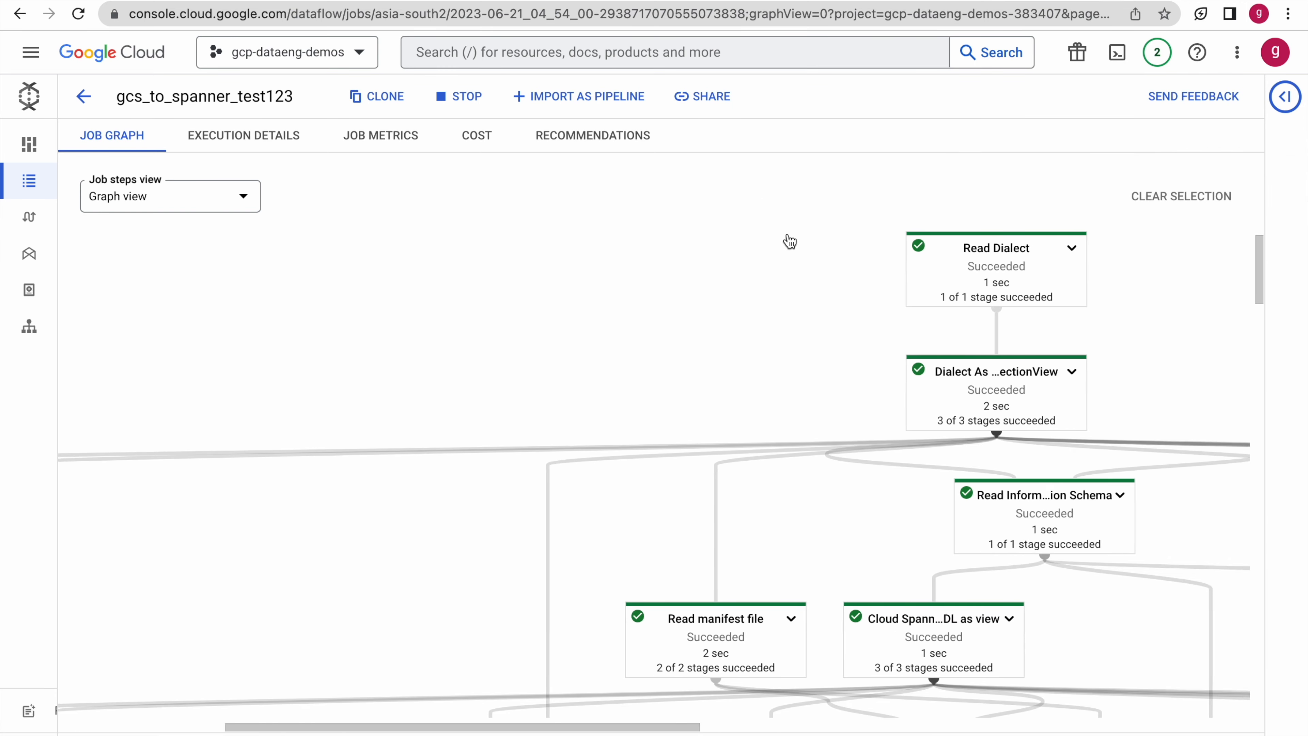
{"action": "scroll", "coordinate": [943, 268], "scroll_direction": "up", "scroll_amount": 1}
{"action": "scroll", "coordinate": [943, 268], "scroll_direction": "down", "scroll_amount": 2}
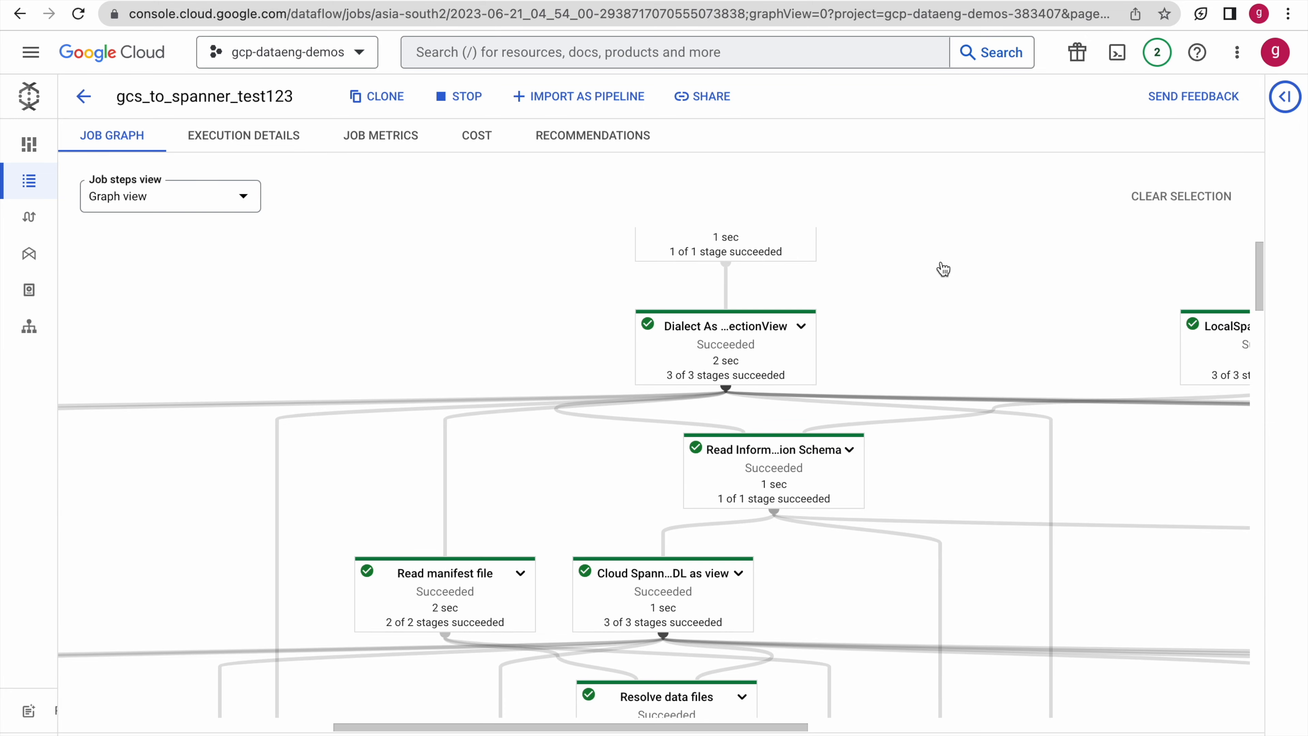
{"action": "scroll", "coordinate": [942, 268], "scroll_direction": "down", "scroll_amount": 1}
{"action": "scroll", "coordinate": [940, 269], "scroll_direction": "up", "scroll_amount": 2}
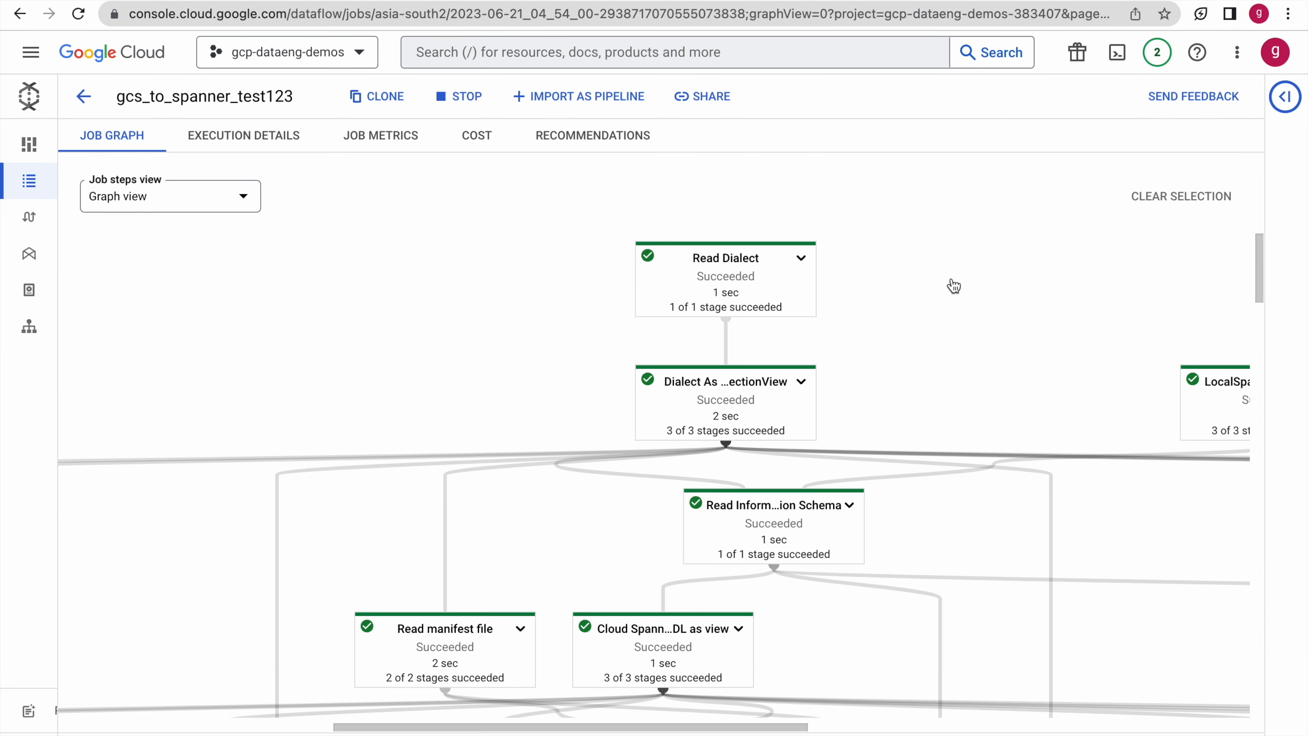
Check the progress of the downstream stages, from Level map as view through Write mutations 7
{"action": "scroll", "coordinate": [980, 338], "scroll_direction": "down", "scroll_amount": 1}
{"action": "scroll", "coordinate": [980, 338], "scroll_direction": "down", "scroll_amount": 15}
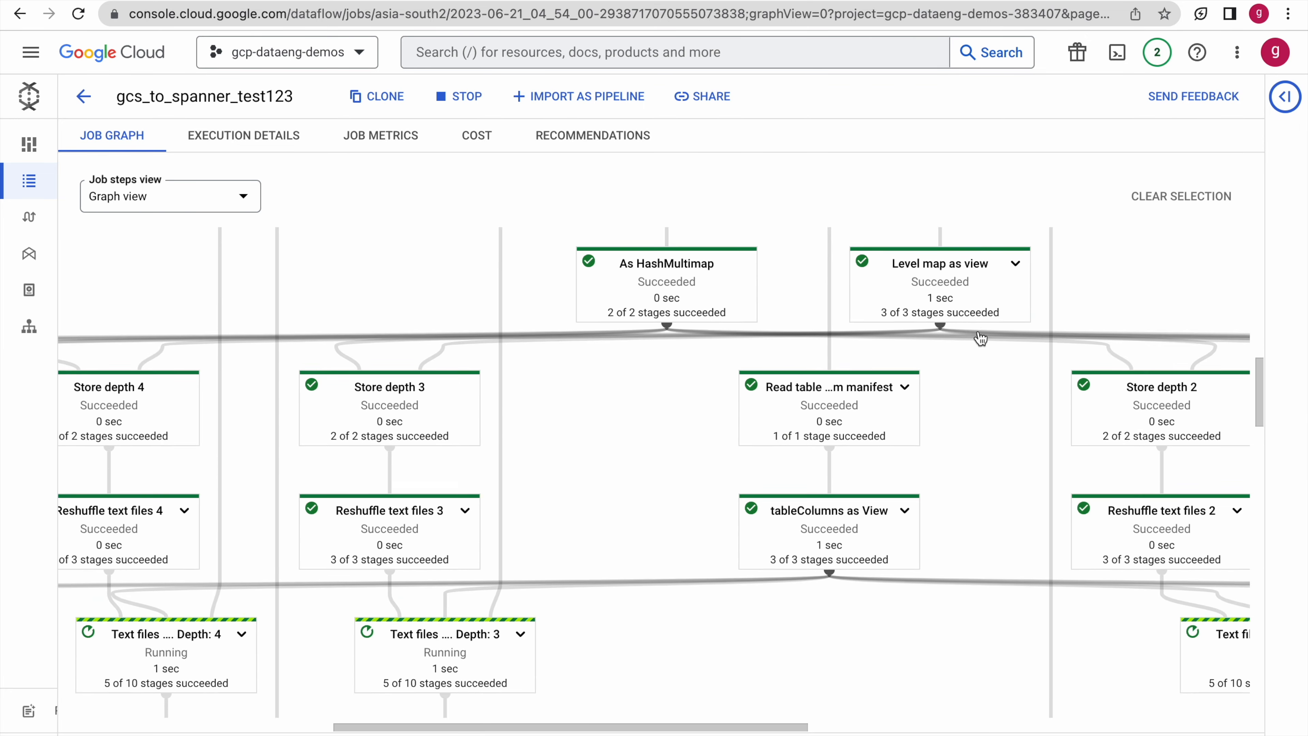
{"action": "scroll", "coordinate": [980, 339], "scroll_direction": "down", "scroll_amount": 10}
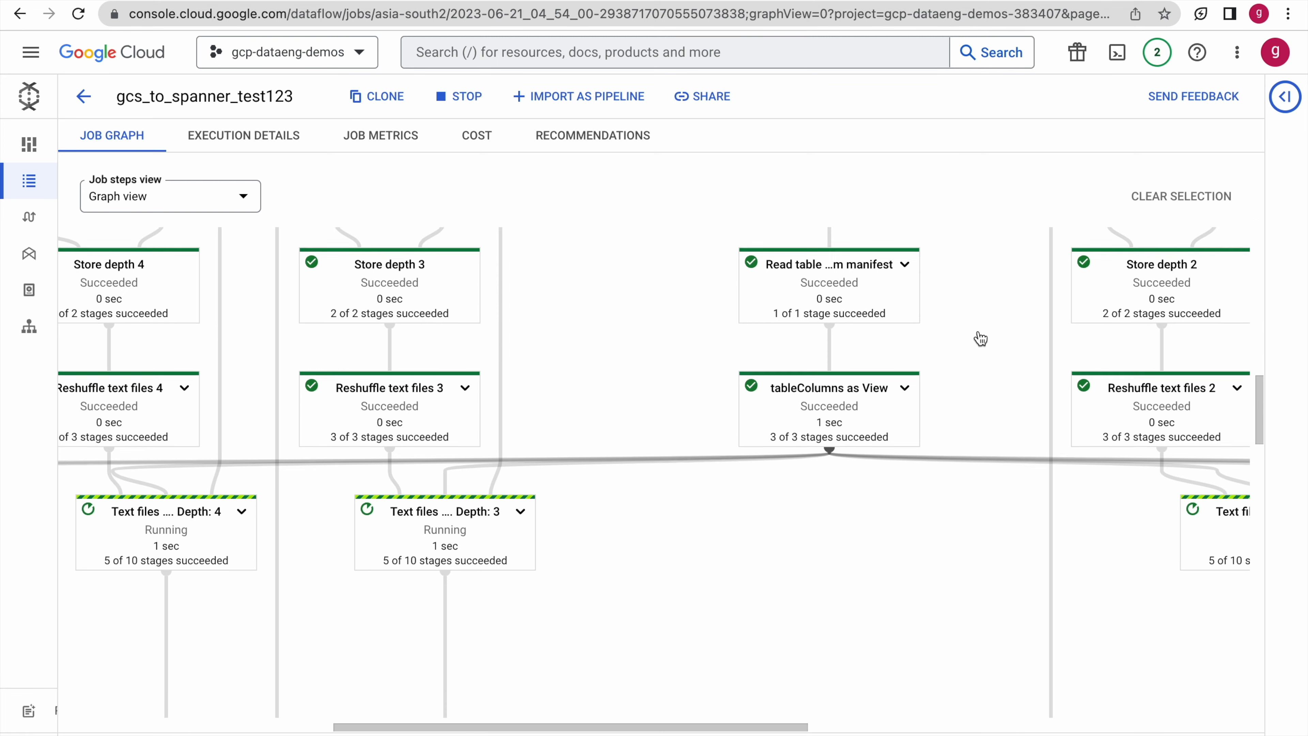
{"action": "scroll", "coordinate": [980, 338], "scroll_direction": "down", "scroll_amount": 10}
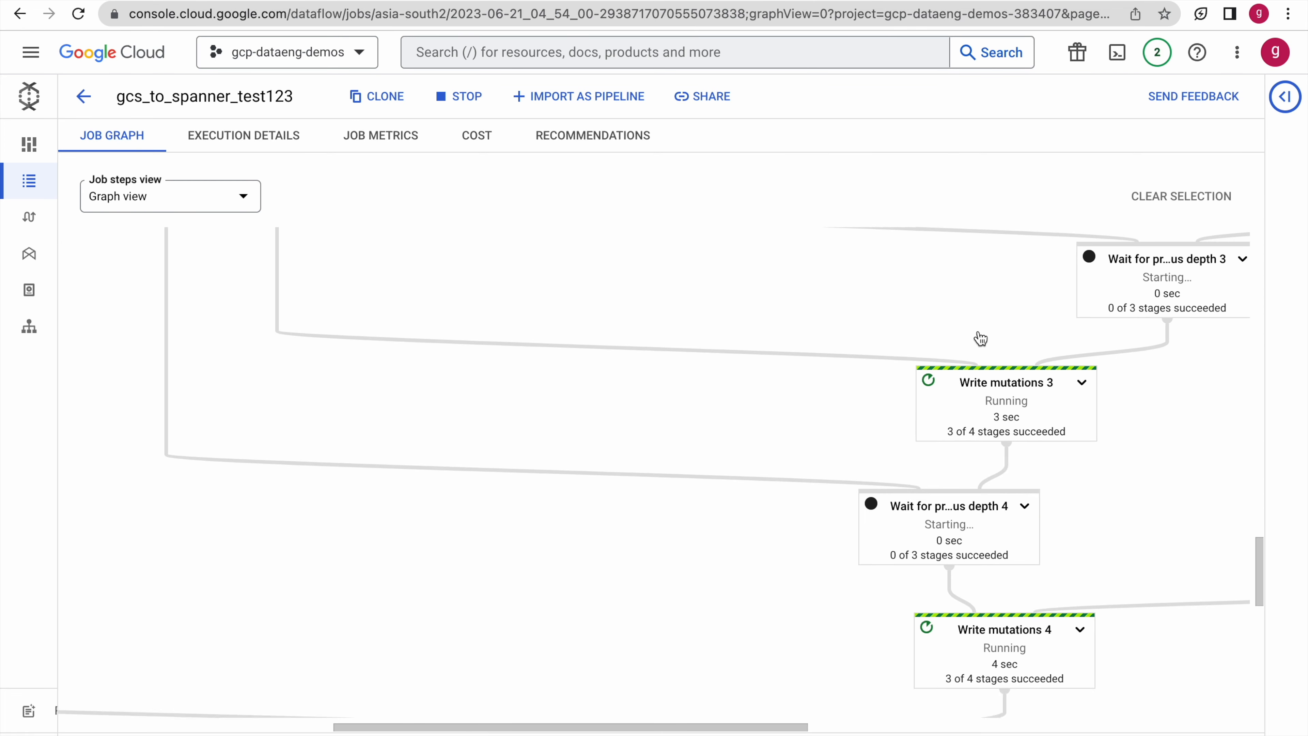
{"action": "scroll", "coordinate": [980, 339], "scroll_direction": "down", "scroll_amount": 5}
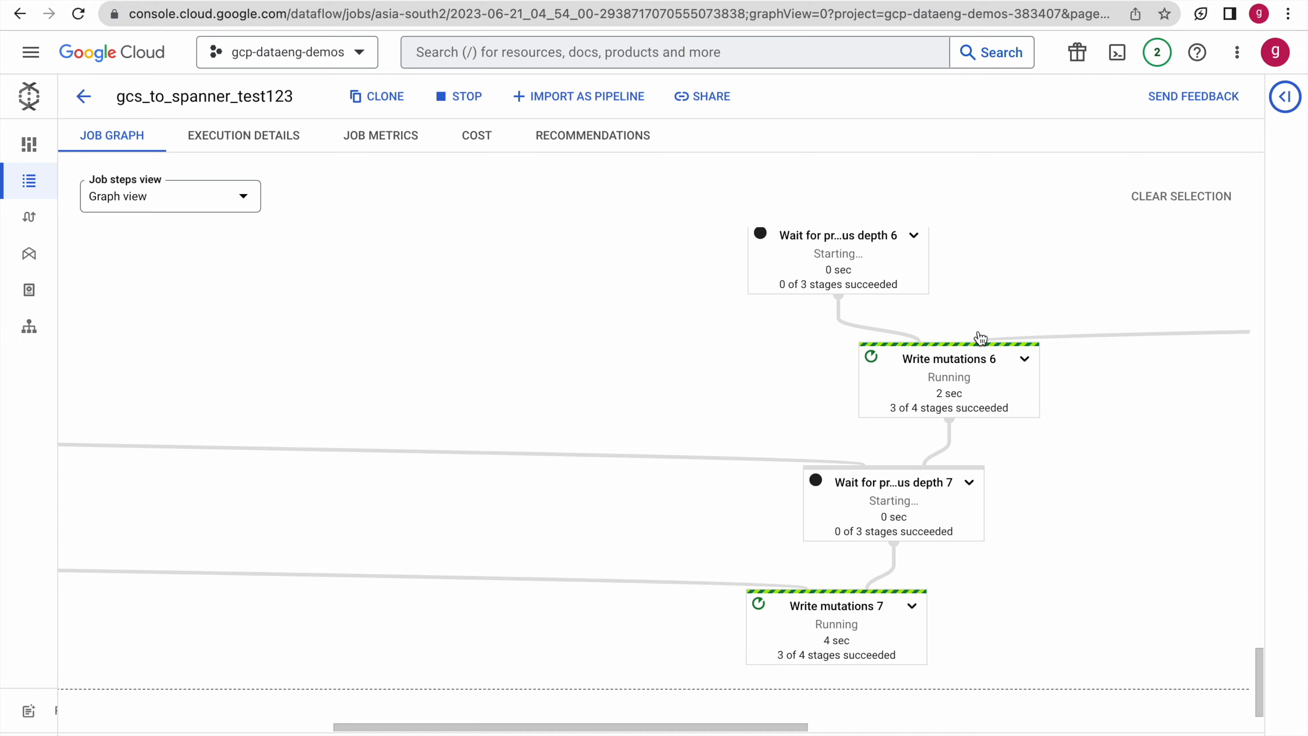
{"action": "scroll", "coordinate": [979, 338], "scroll_direction": "up", "scroll_amount": 15}
{"action": "scroll", "coordinate": [980, 339], "scroll_direction": "down", "scroll_amount": 10}
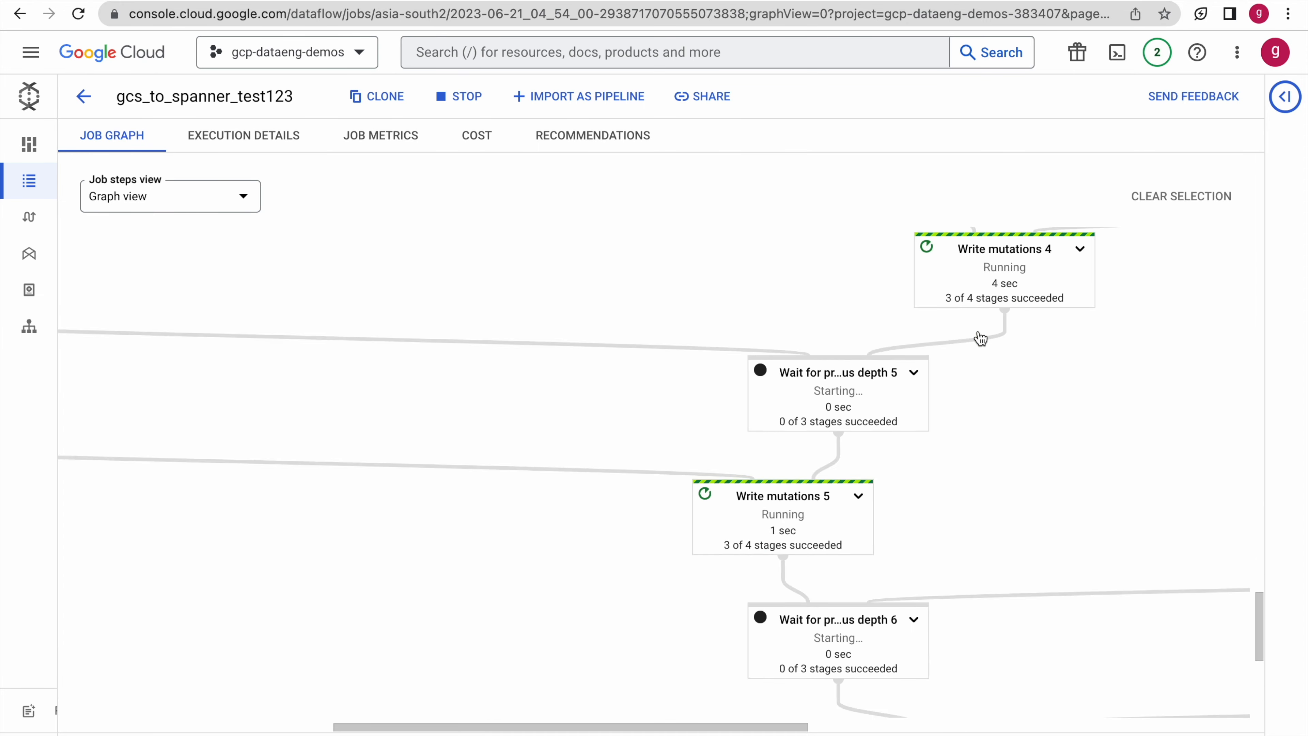
{"action": "scroll", "coordinate": [979, 338], "scroll_direction": "up", "scroll_amount": 12}
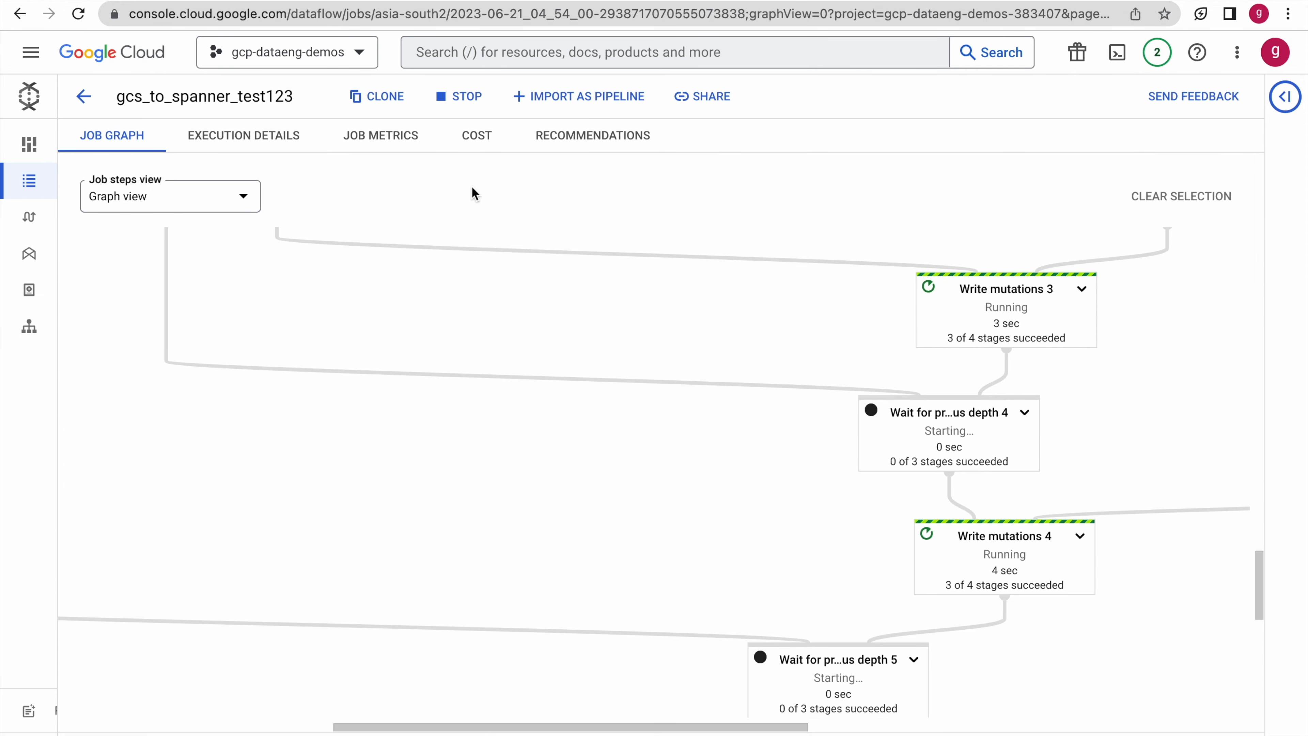
Return to the jobs list, reopen gcs_to_spanner_test123, and review its job info and resource metrics
{"action": "left_click", "coordinate": [83, 96]}
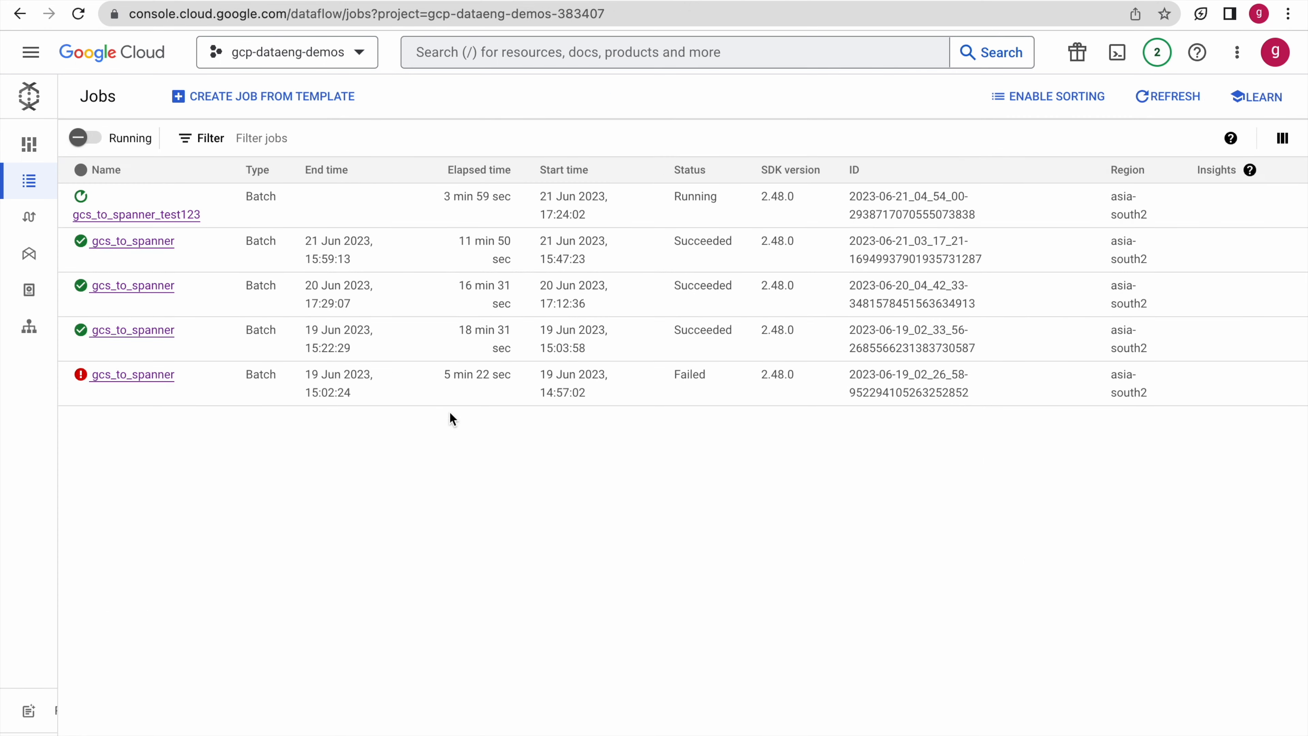
{"action": "left_click", "coordinate": [165, 215]}
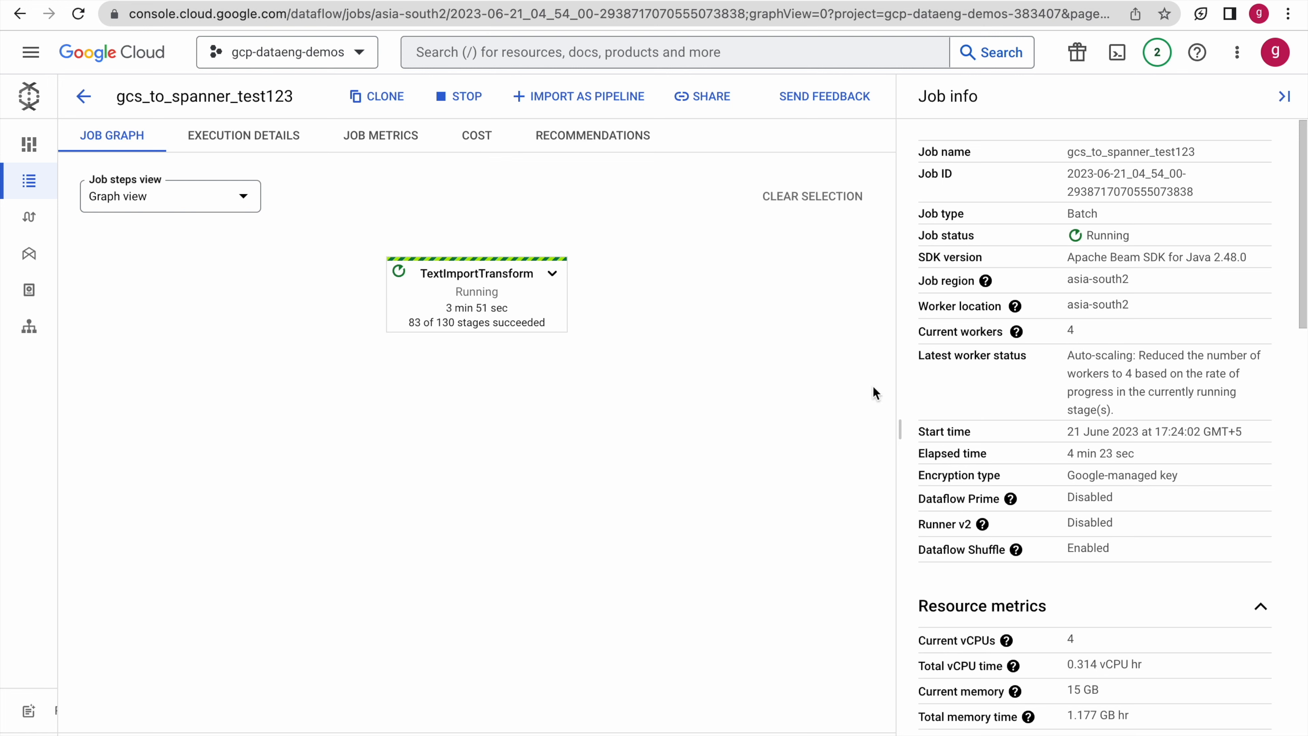
{"action": "scroll", "coordinate": [1075, 514], "scroll_direction": "down", "scroll_amount": 10}
{"action": "scroll", "coordinate": [1076, 511], "scroll_direction": "up", "scroll_amount": 1}
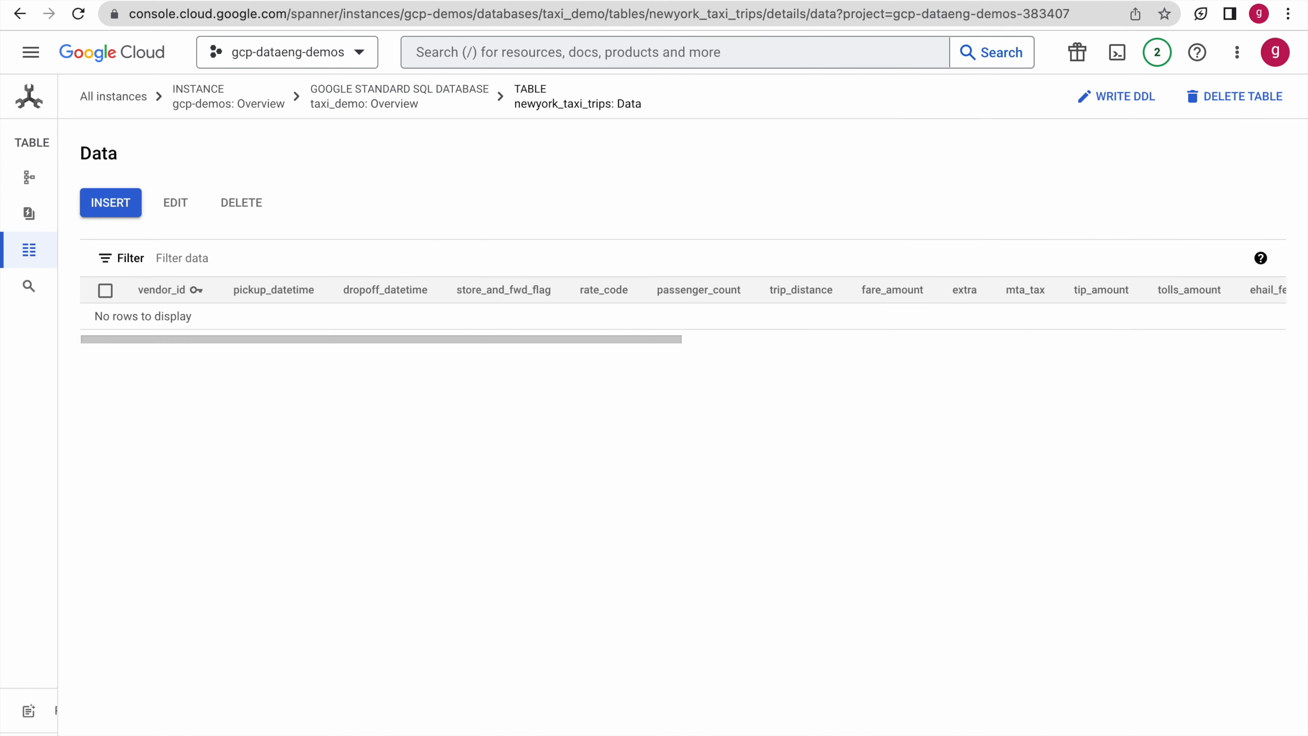
Reload the rows of the Spanner table newyork_taxi_trips by switching to its indexes and back to its data
{"action": "mouse_move", "coordinate": [21, 267]}
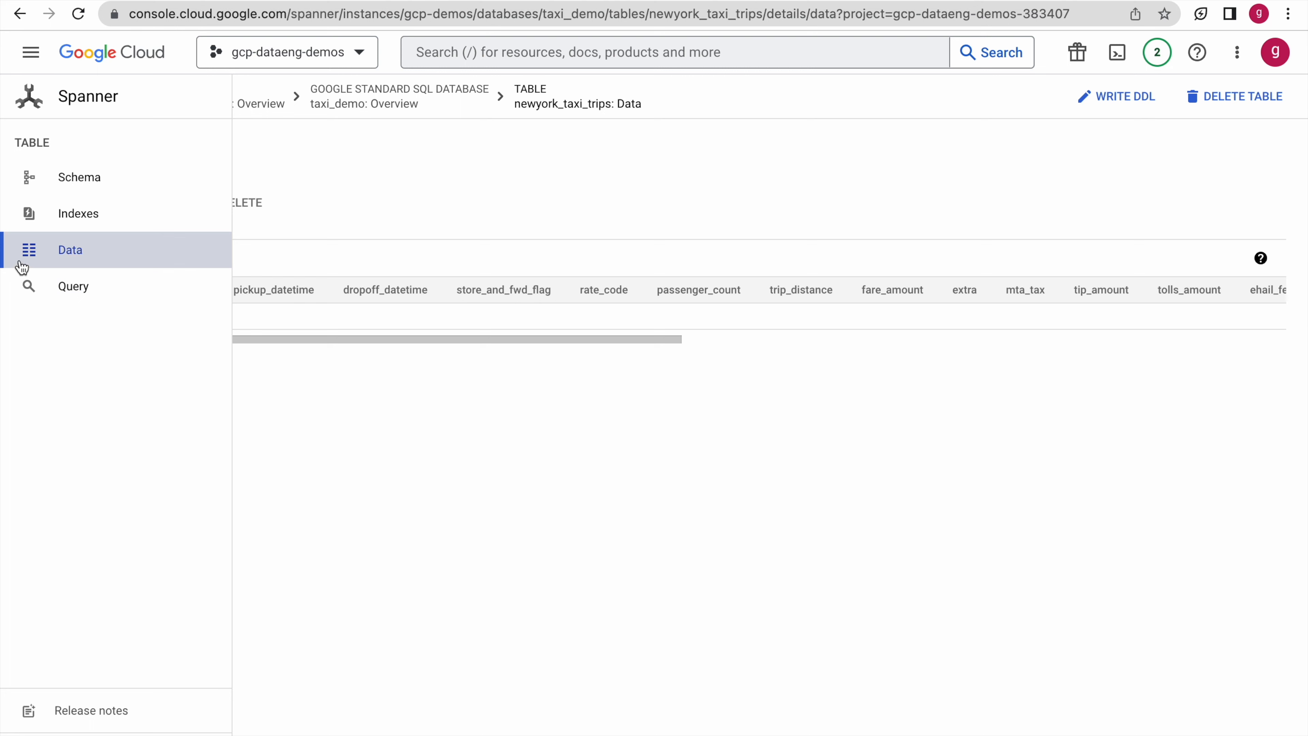
{"action": "left_click", "coordinate": [72, 257]}
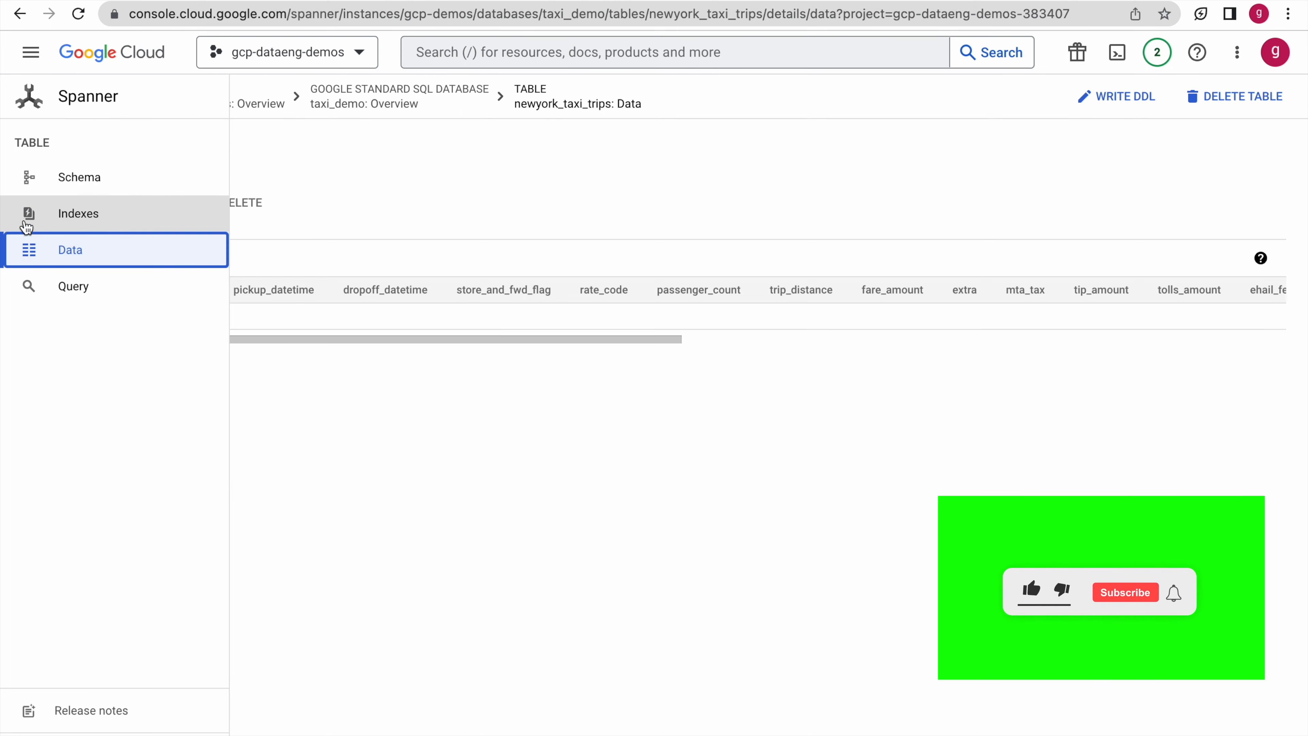
{"action": "left_click", "coordinate": [69, 219]}
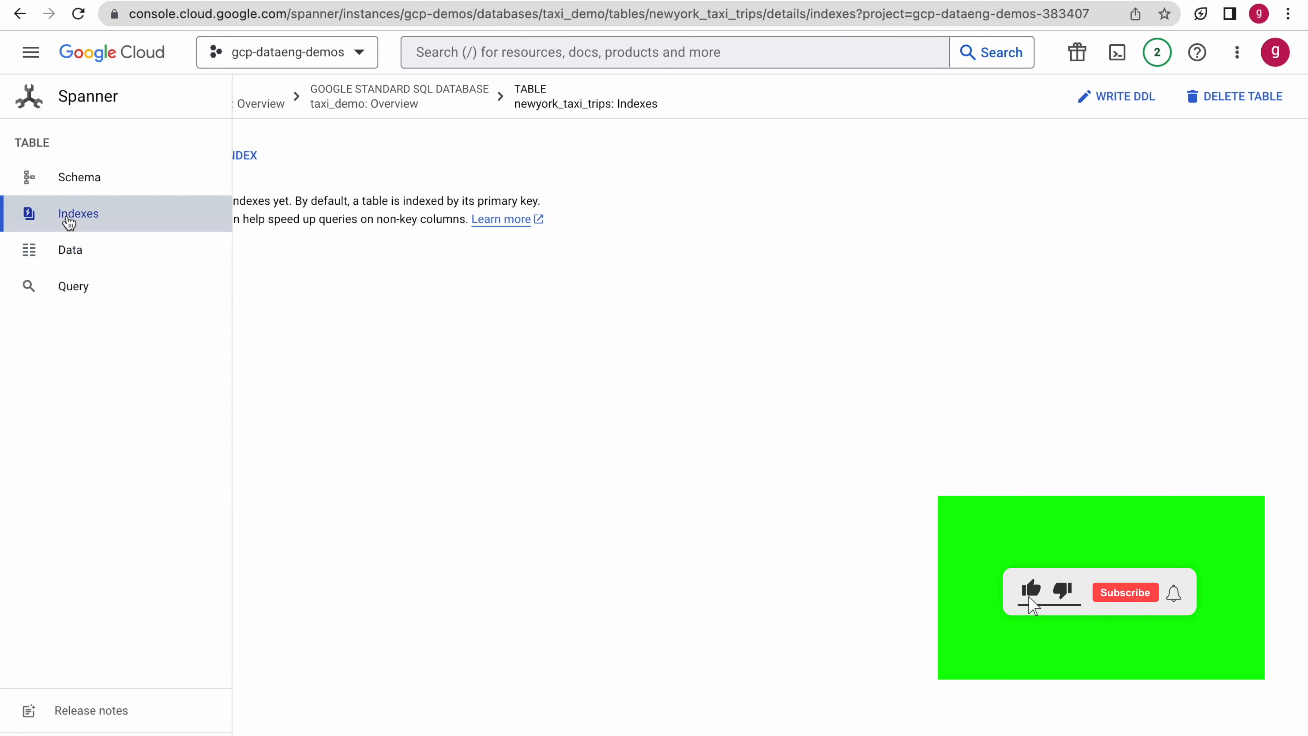
{"action": "left_click", "coordinate": [71, 250]}
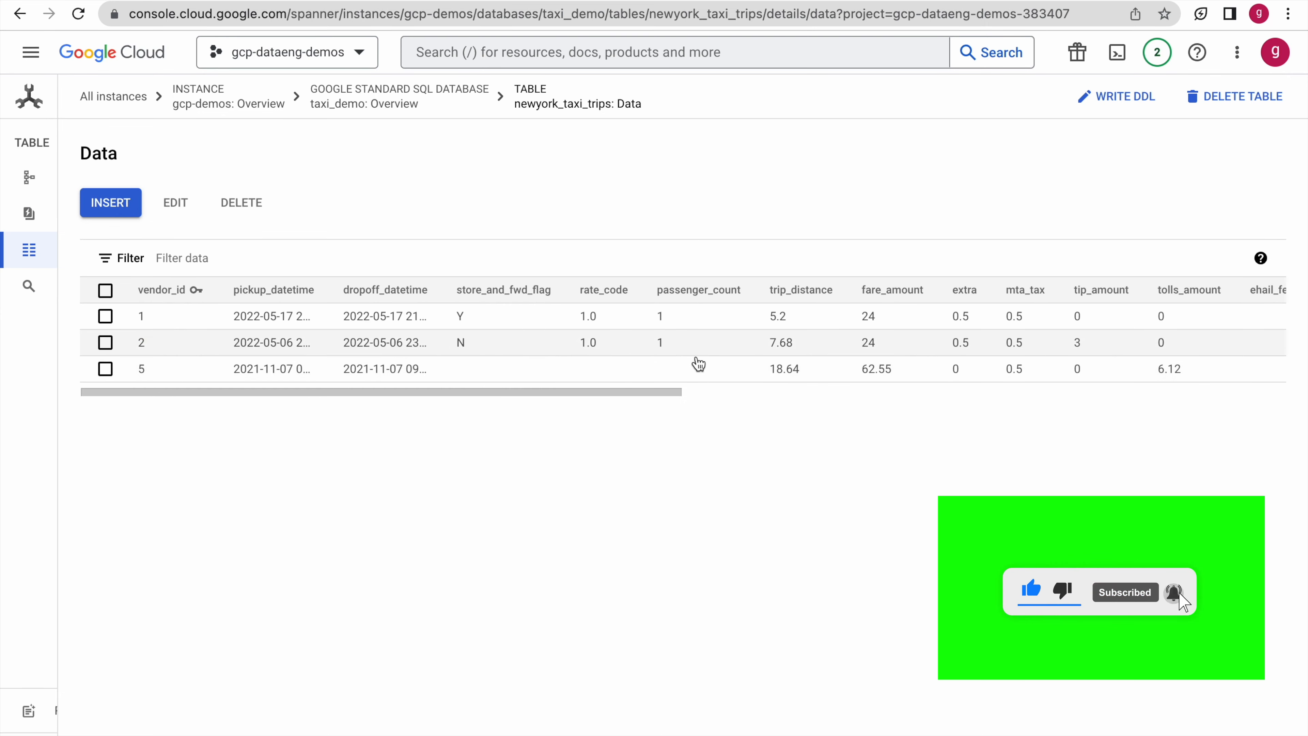